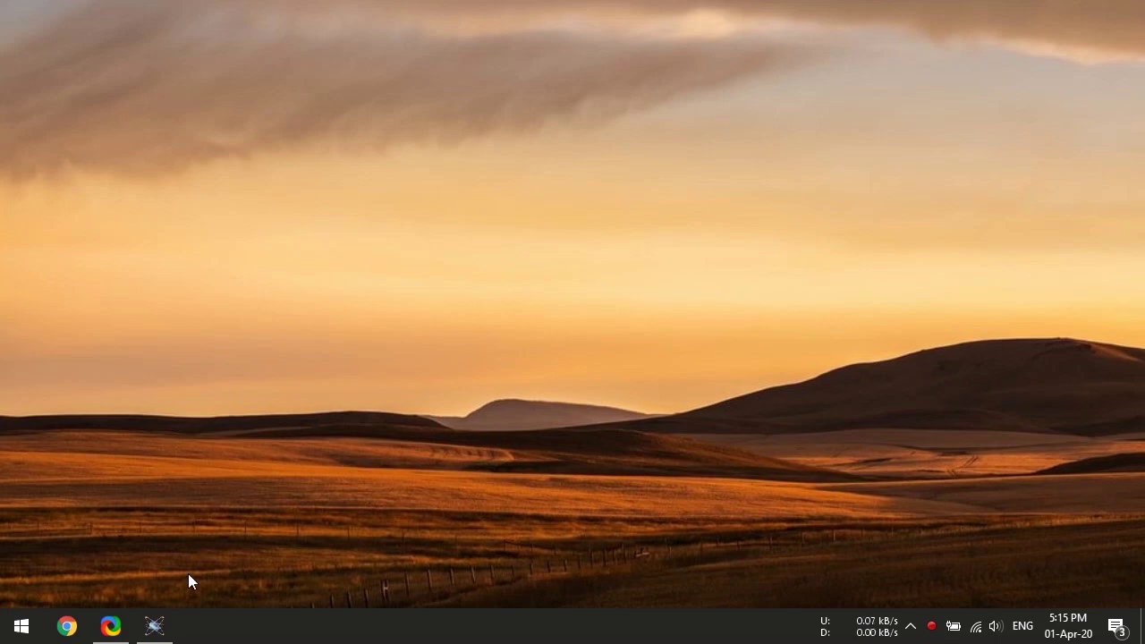
Switch to Proteus 8 Professional and start a new project named New Project.pdsprj in D:\Documents.
{"action": "left_click", "coordinate": [154, 625]}
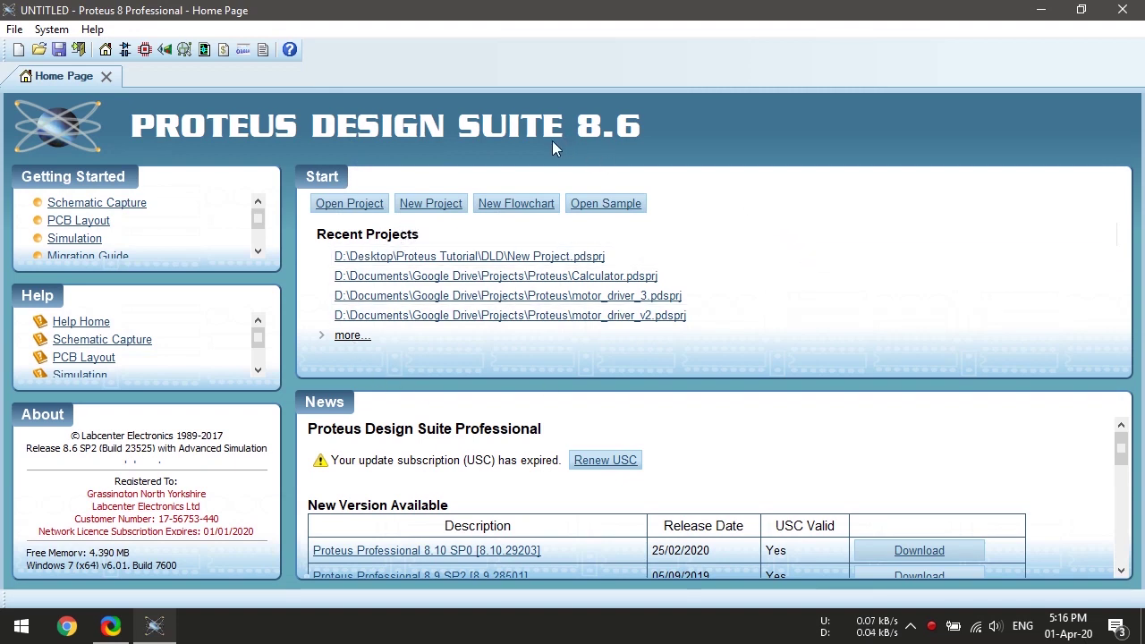
{"action": "left_click", "coordinate": [431, 203]}
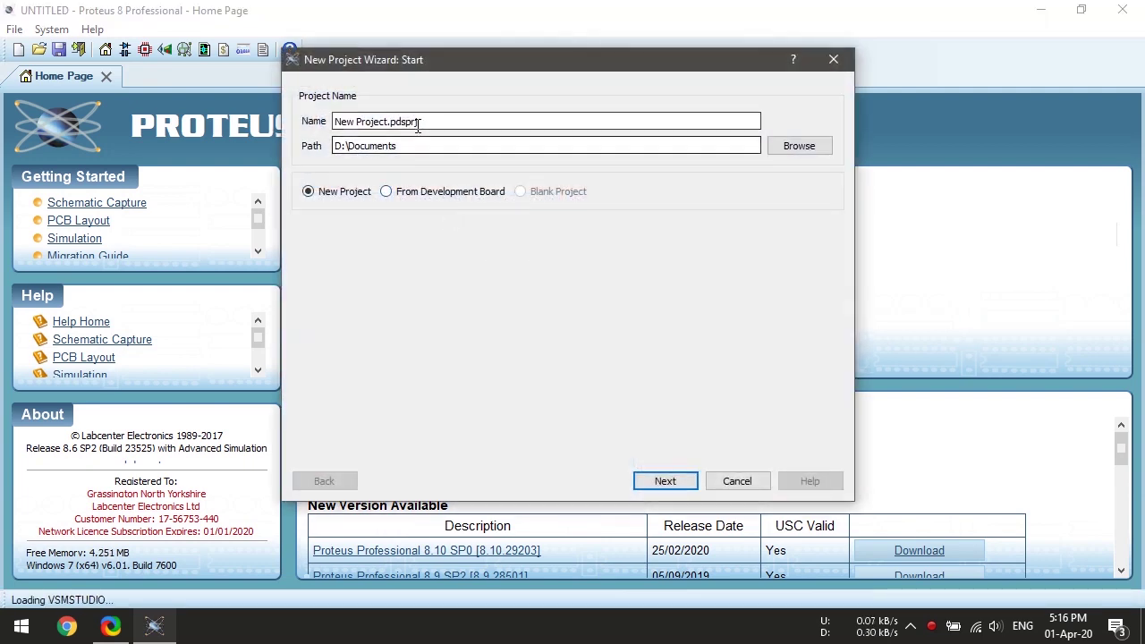
{"action": "left_click", "coordinate": [390, 125]}
{"action": "left_click", "coordinate": [415, 144]}
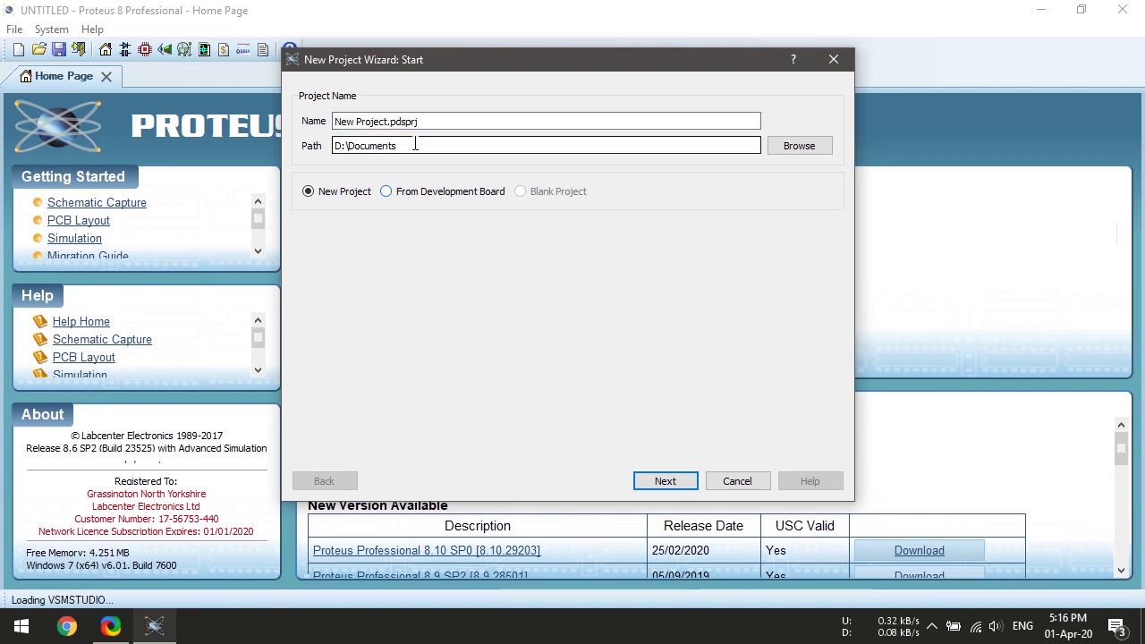
{"action": "left_click", "coordinate": [661, 480]}
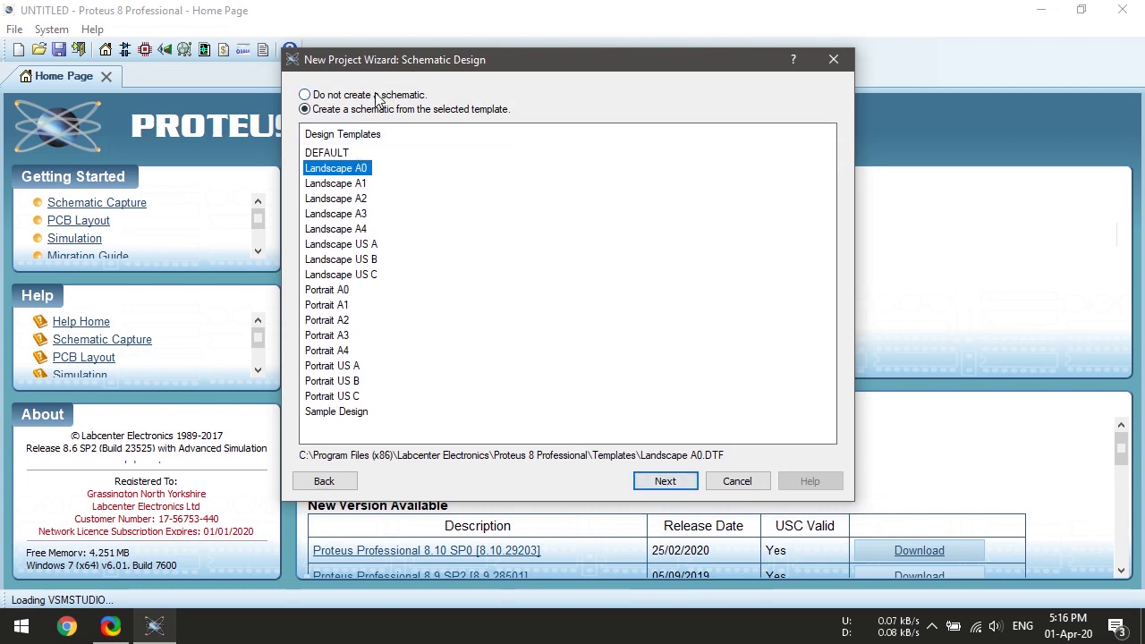
Choose the Landscape A0 template for the project's schematic.
{"action": "left_click", "coordinate": [346, 183]}
{"action": "left_click", "coordinate": [349, 173]}
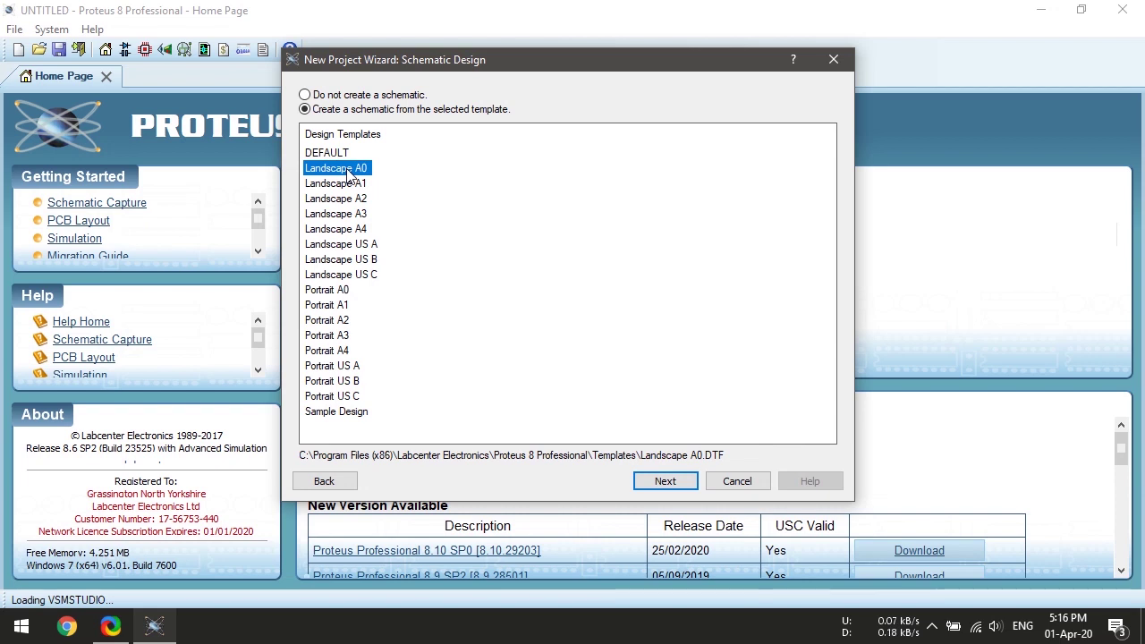
{"action": "left_click", "coordinate": [347, 181]}
{"action": "left_click", "coordinate": [348, 200]}
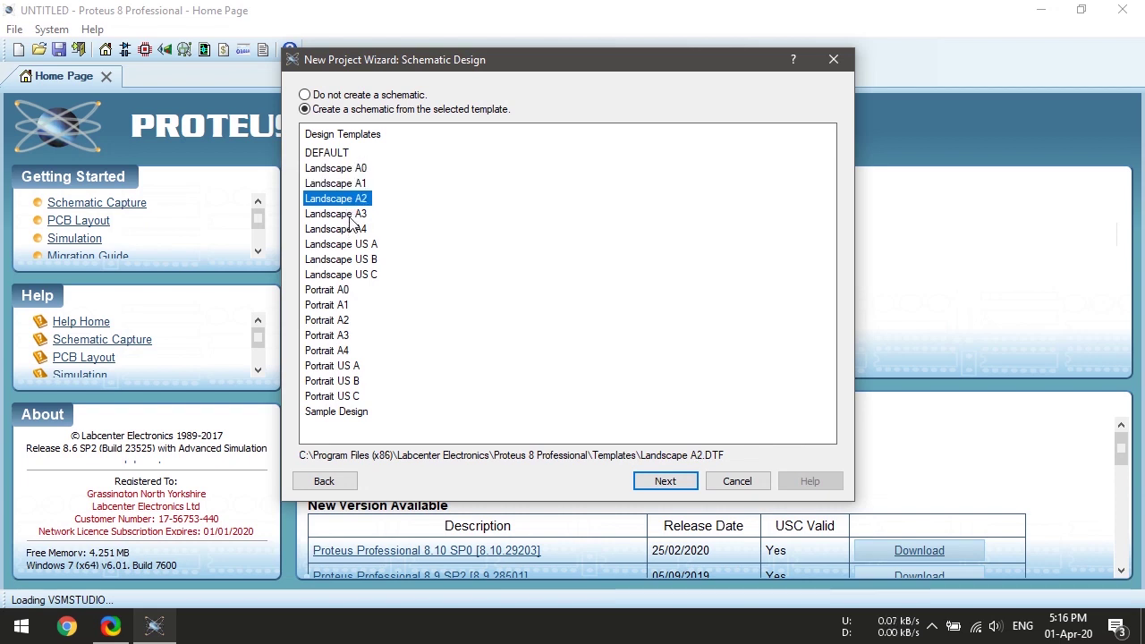
{"action": "left_click", "coordinate": [360, 185]}
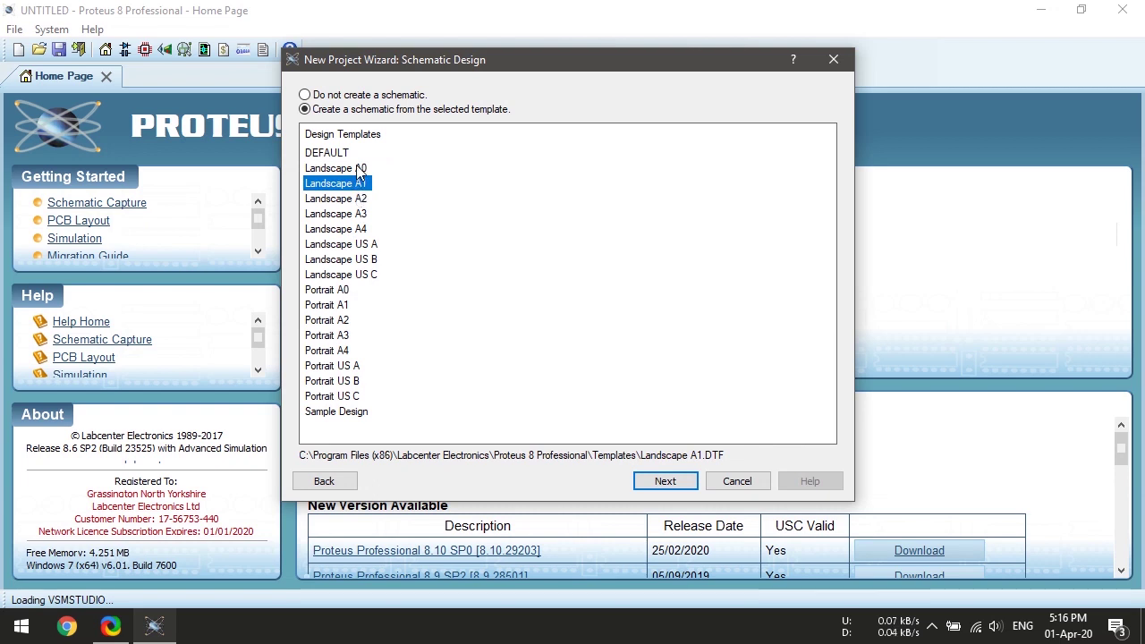
{"action": "left_click", "coordinate": [356, 169]}
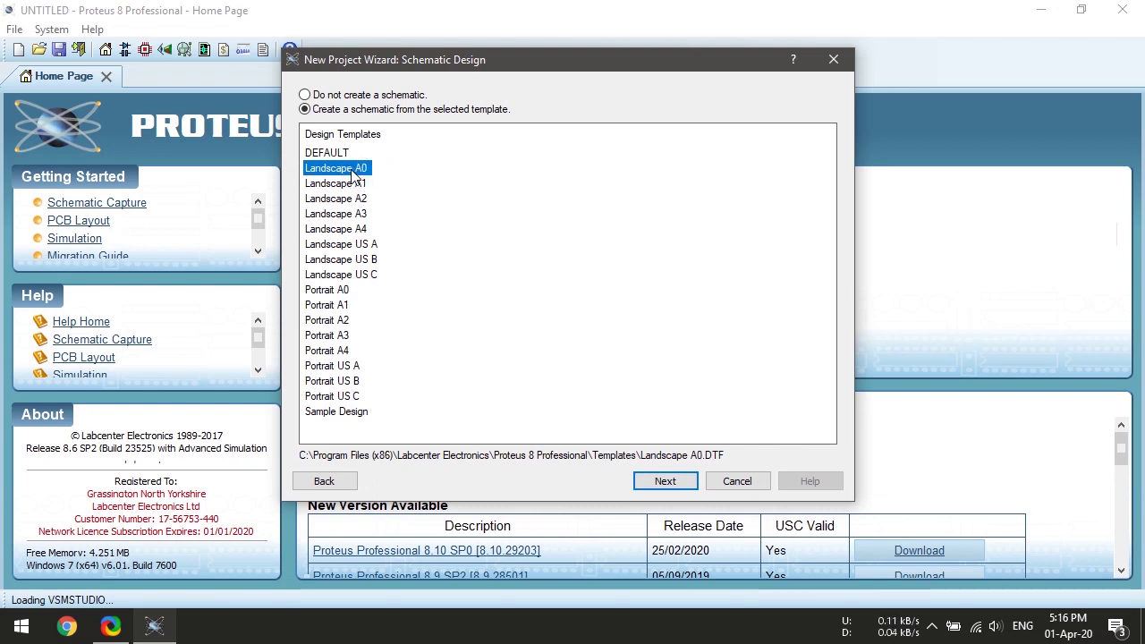
{"action": "left_click", "coordinate": [662, 484]}
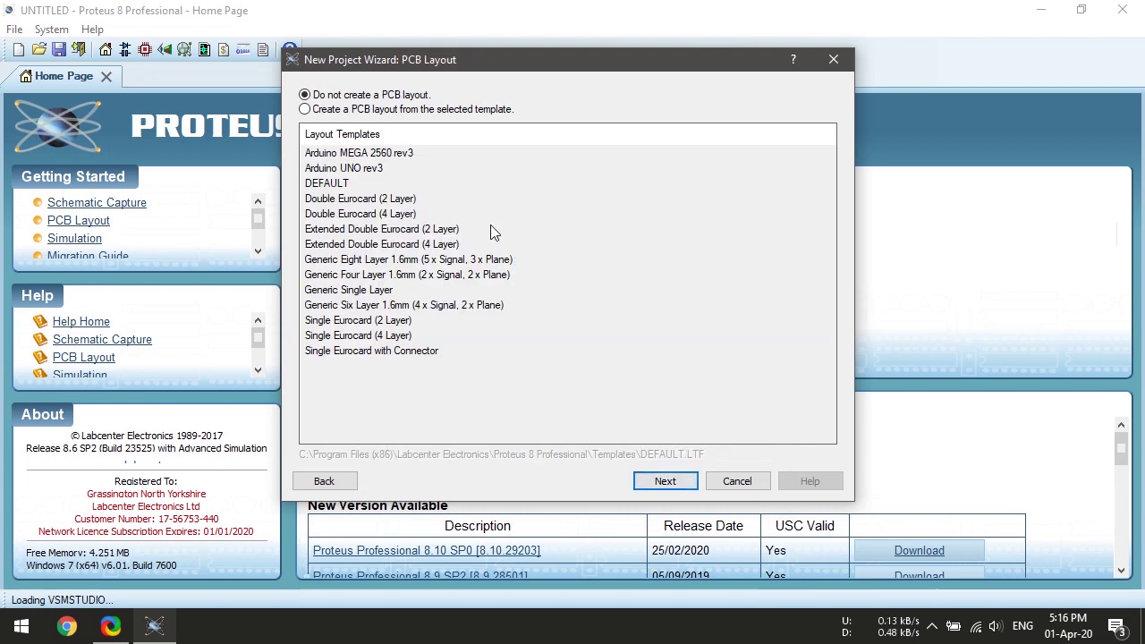
Finish creating the project without a PCB layout or a firmware project.
{"action": "left_click", "coordinate": [663, 481]}
{"action": "left_click", "coordinate": [666, 481]}
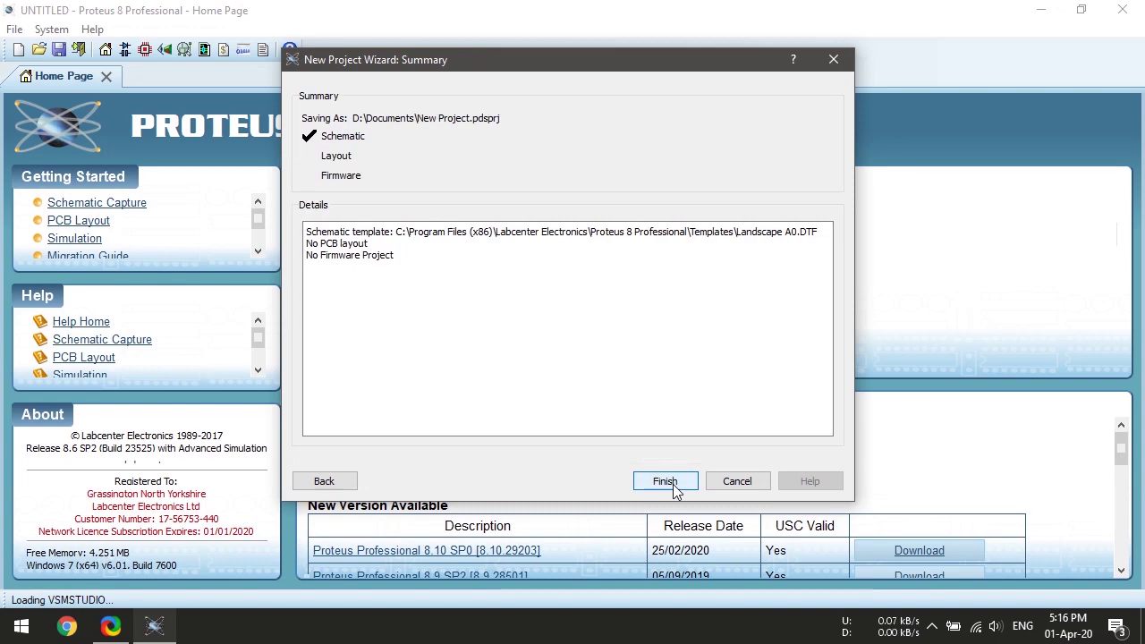
{"action": "left_click", "coordinate": [676, 485]}
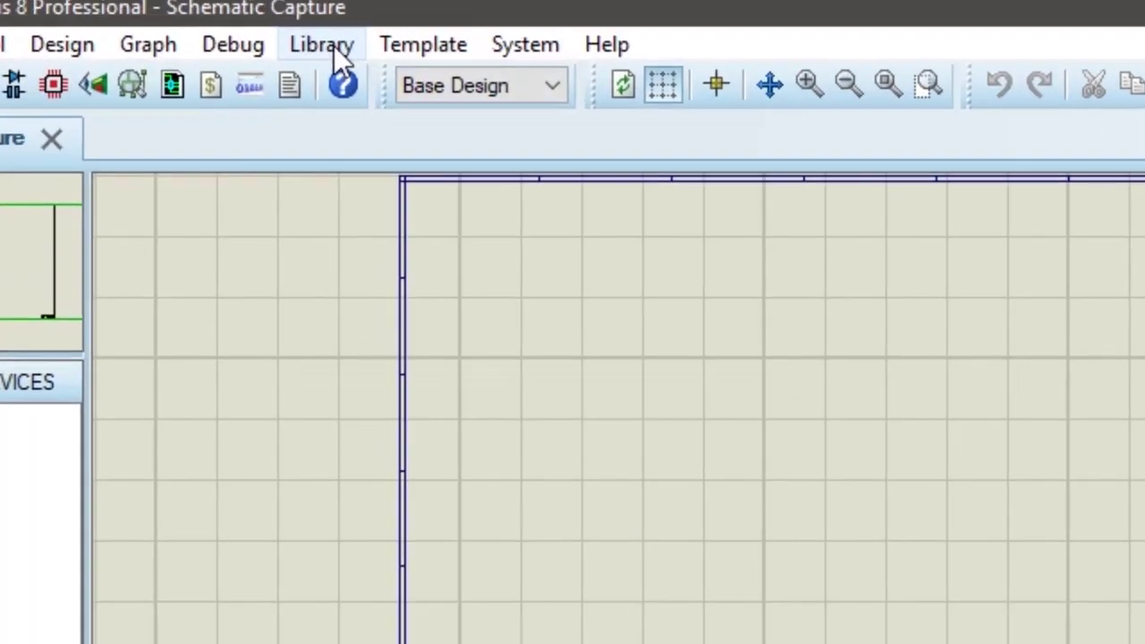
Search the parts libraries for Vsource and add the VSOURCE DC voltage source to the project's devices.
{"action": "left_click", "coordinate": [333, 46]}
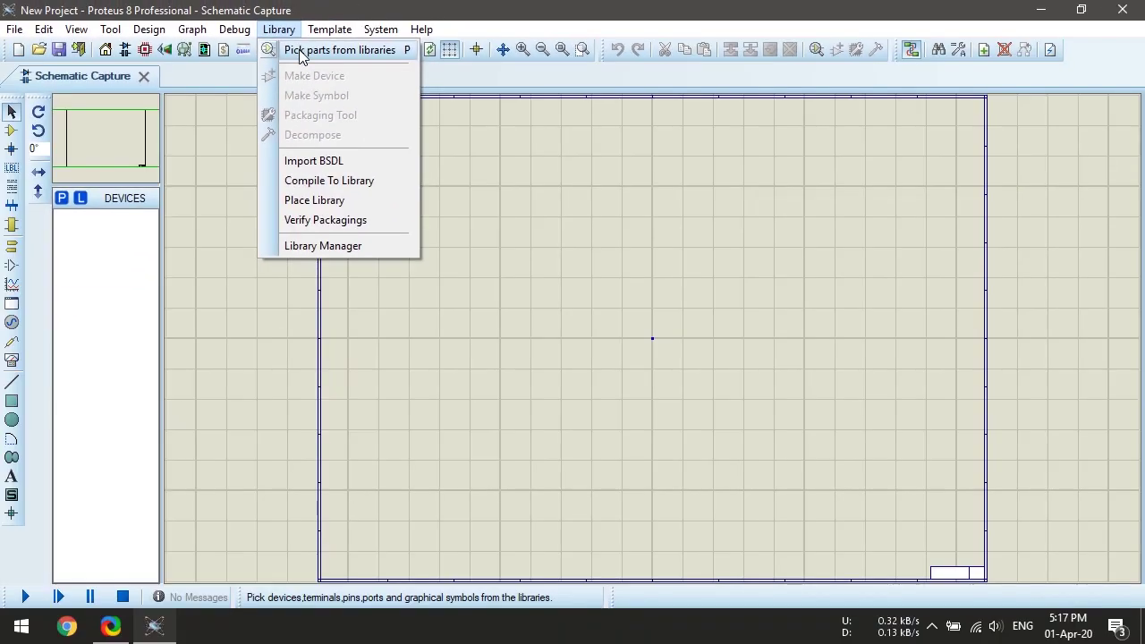
{"action": "left_click", "coordinate": [301, 52]}
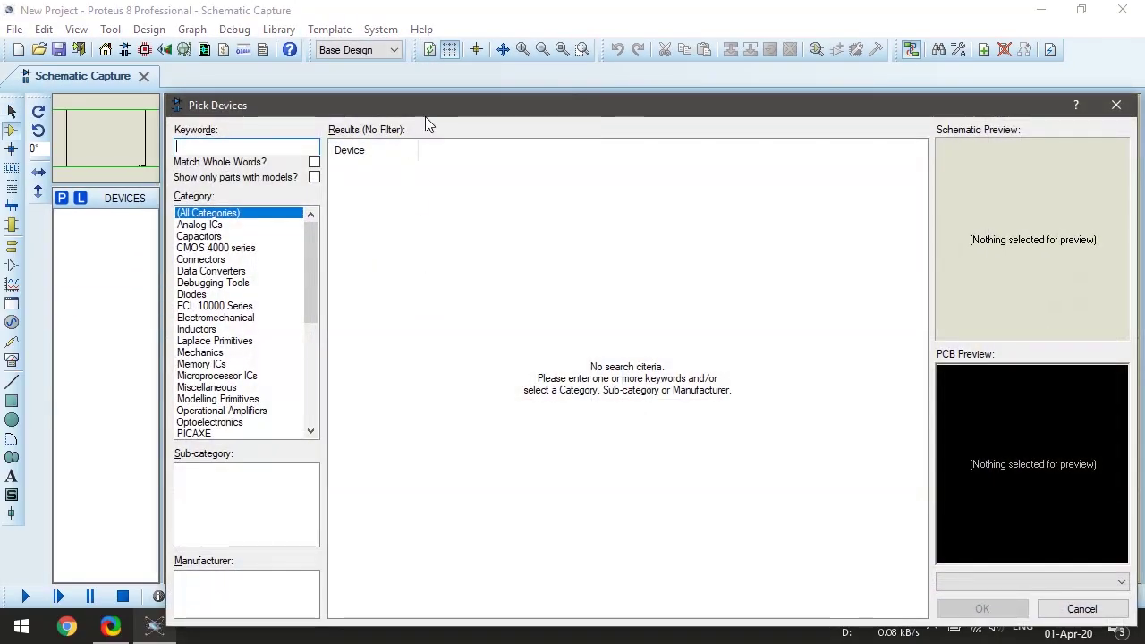
{"action": "left_click_drag", "start_coordinate": [430, 109], "coordinate": [416, 72]}
{"action": "left_click", "coordinate": [199, 105]}
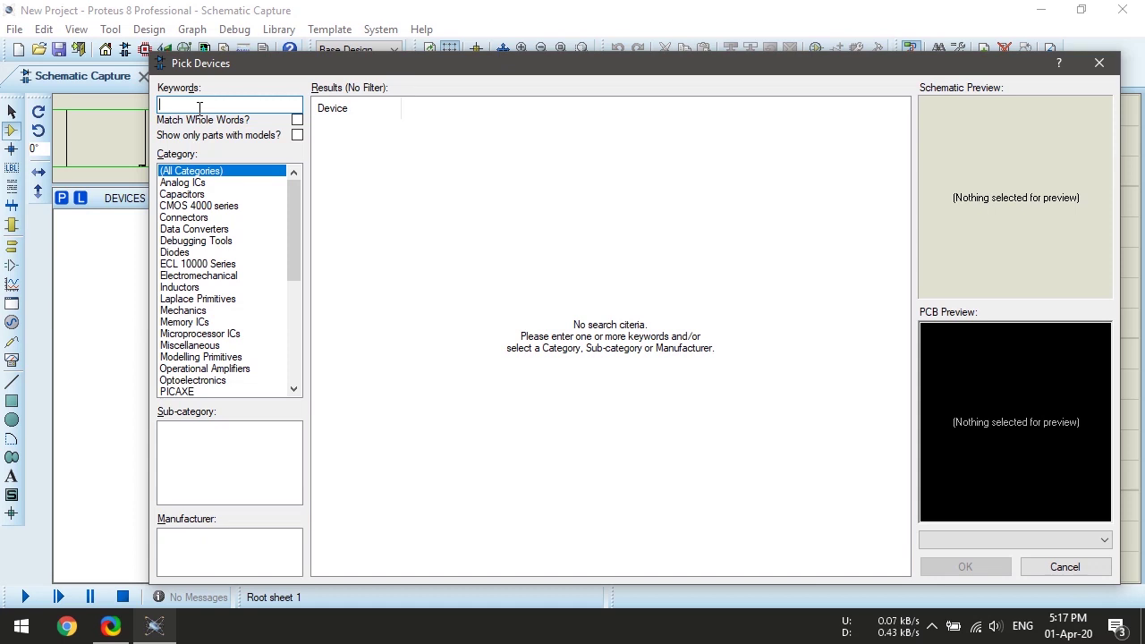
{"action": "type", "text": "source"}
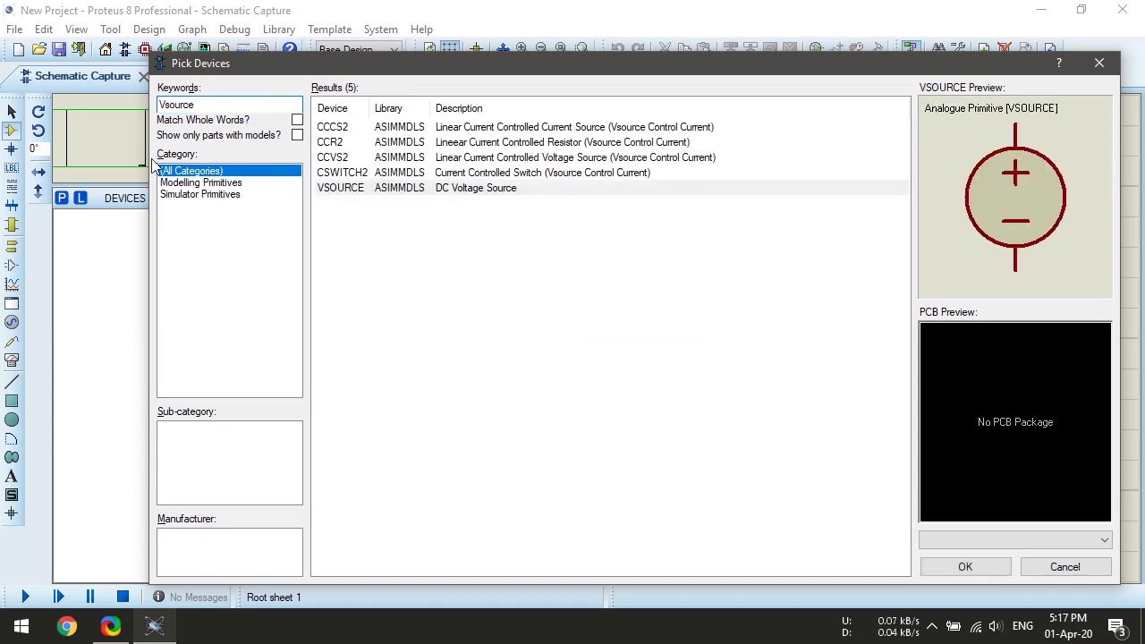
{"action": "left_click", "coordinate": [355, 190]}
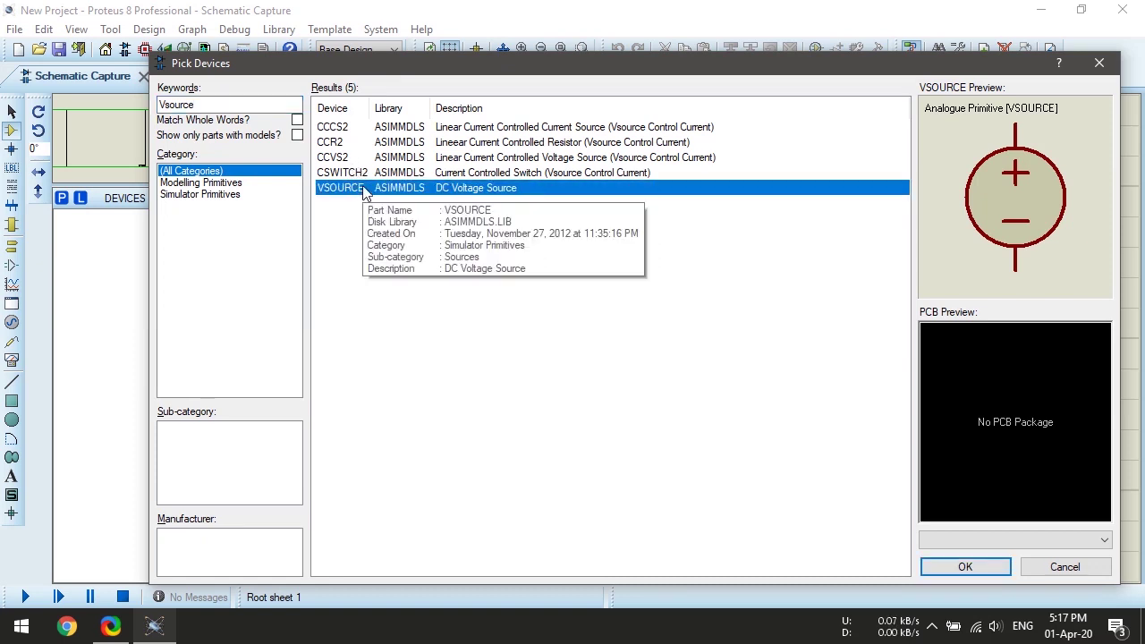
{"action": "double_click", "coordinate": [363, 191]}
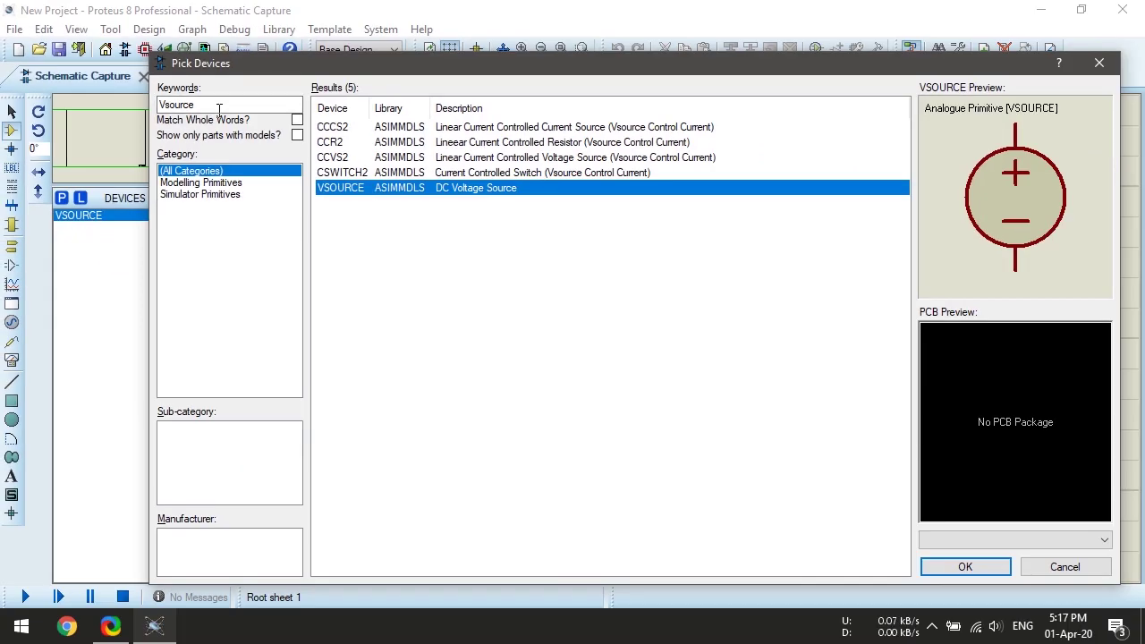
Search the libraries for Csource and add the CSOURCE DC current source to the devices.
{"action": "left_click", "coordinate": [219, 109]}
{"action": "key", "text": "BackSpace"}
{"action": "key", "text": "BackSpace"}
{"action": "key", "text": "BackSpace"}
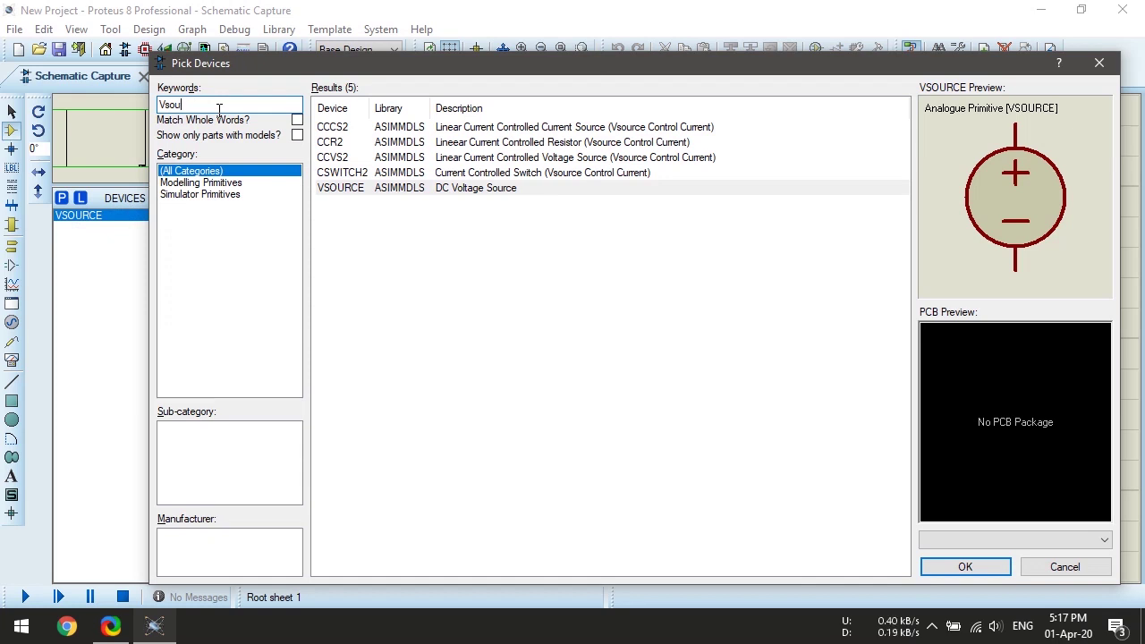
{"action": "key", "text": "BackSpace"}
{"action": "type", "text": "Csource"}
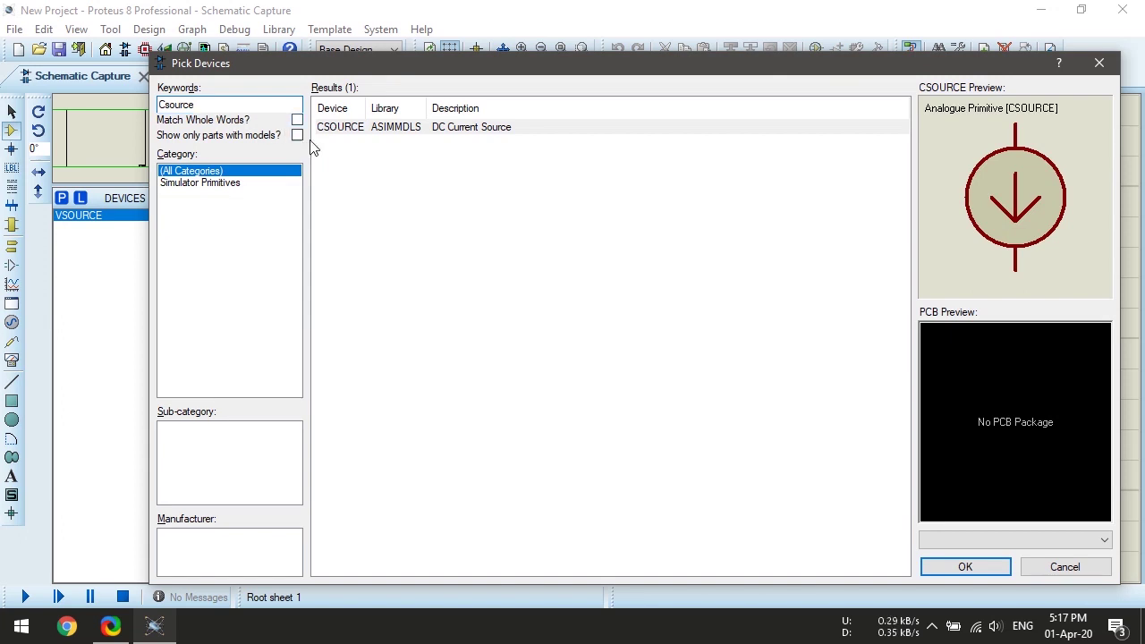
{"action": "left_click", "coordinate": [354, 132]}
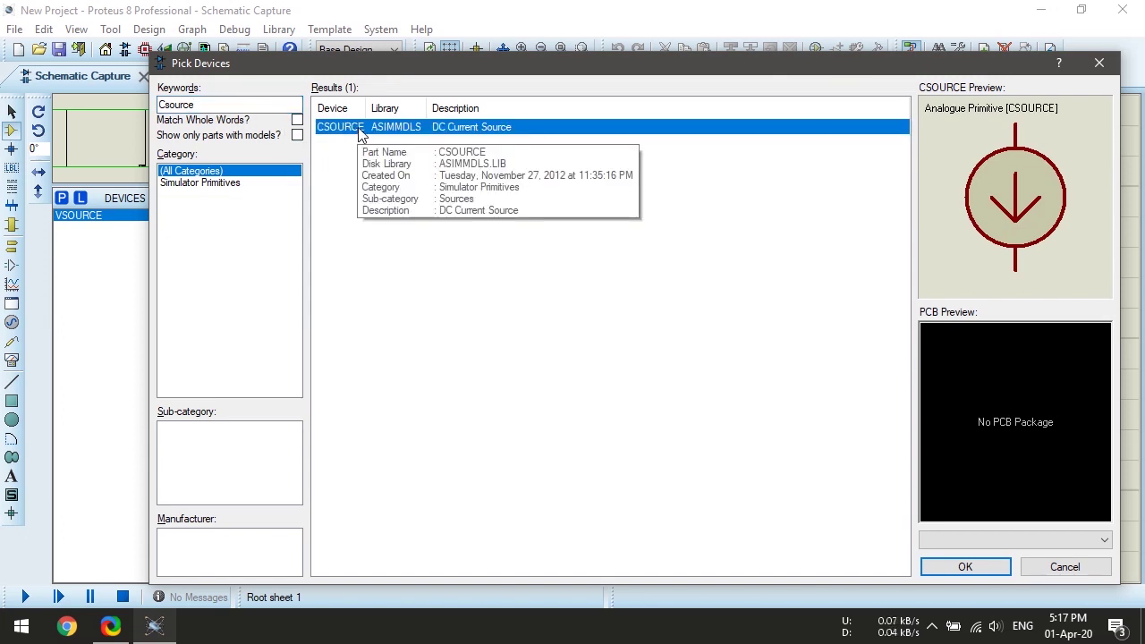
{"action": "double_click", "coordinate": [359, 131]}
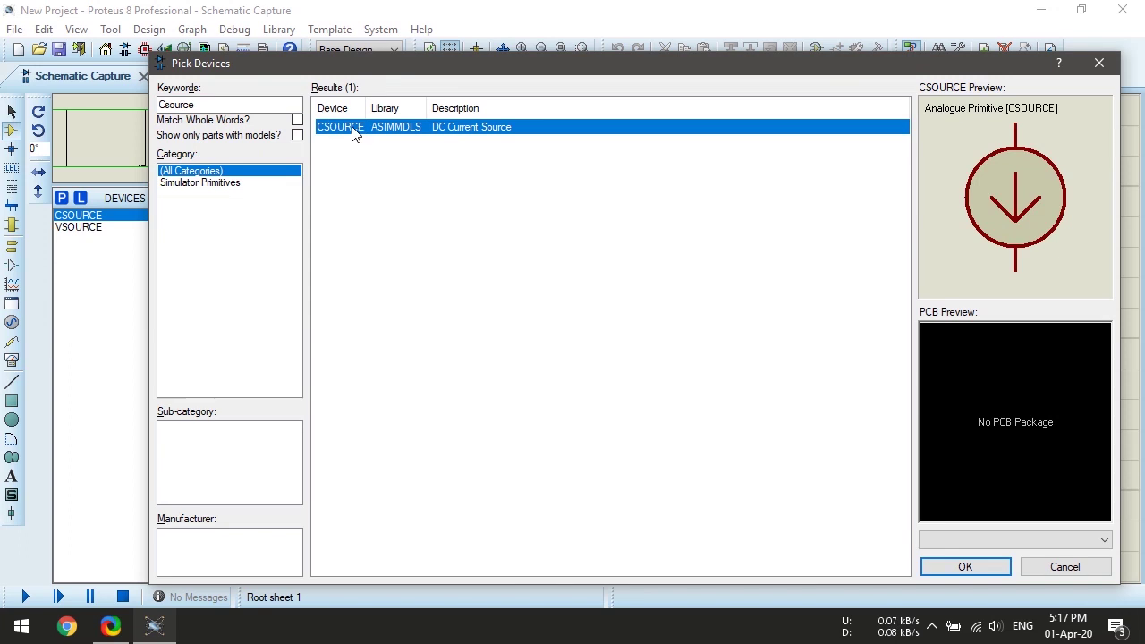
Search the libraries for Res, add the generic resistor RES to the devices and finish picking parts.
{"action": "double_click", "coordinate": [209, 103]}
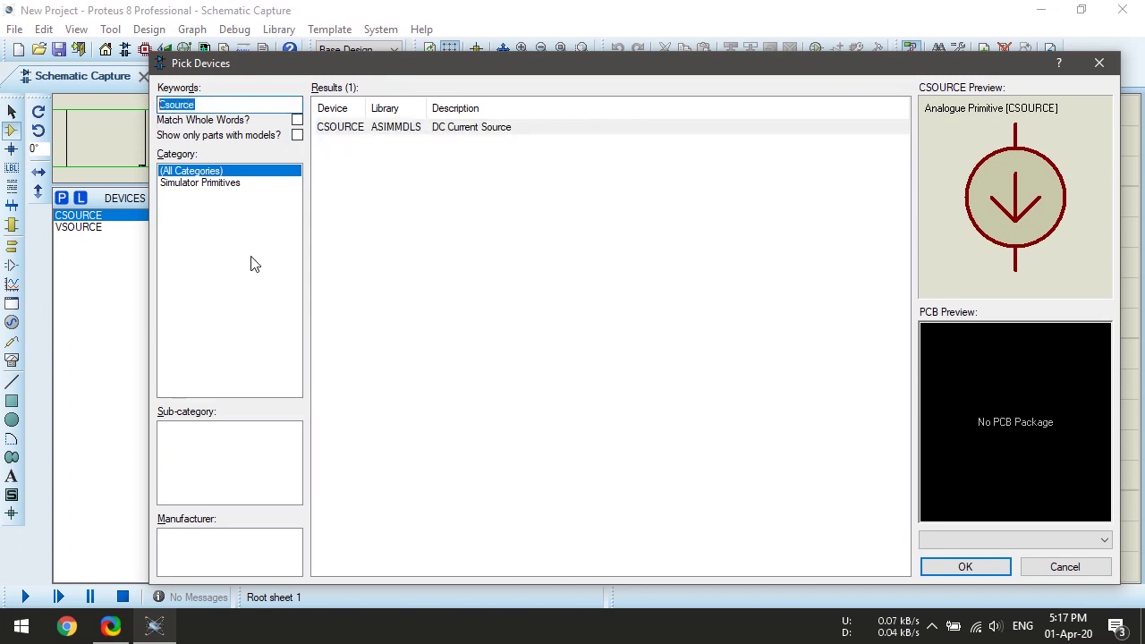
{"action": "type", "text": "Res"}
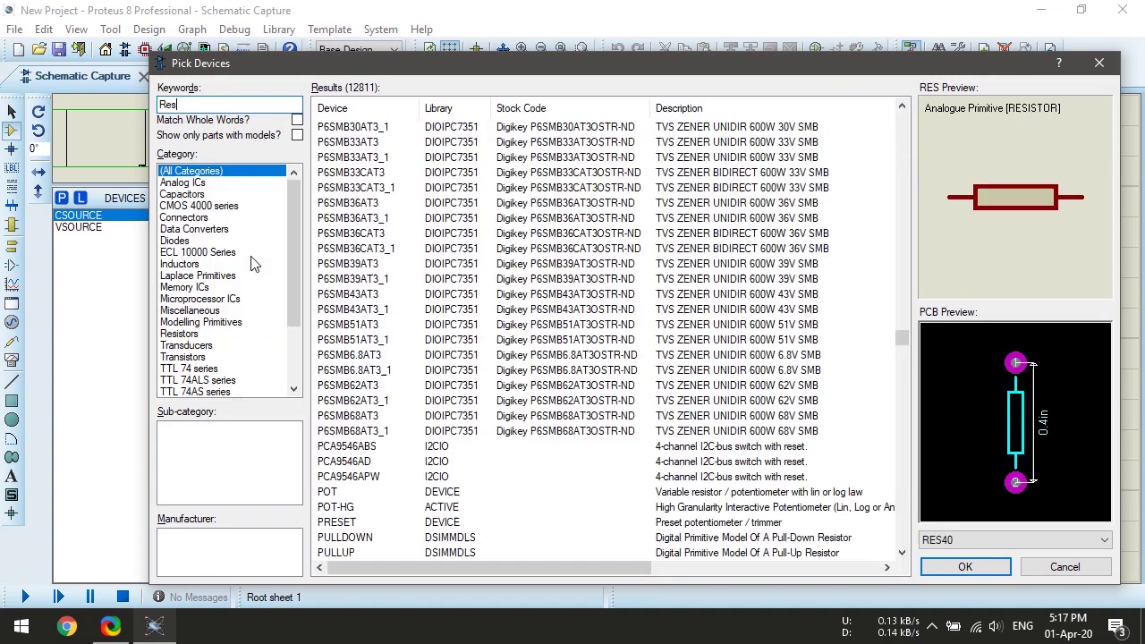
{"action": "mouse_move", "coordinate": [363, 186]}
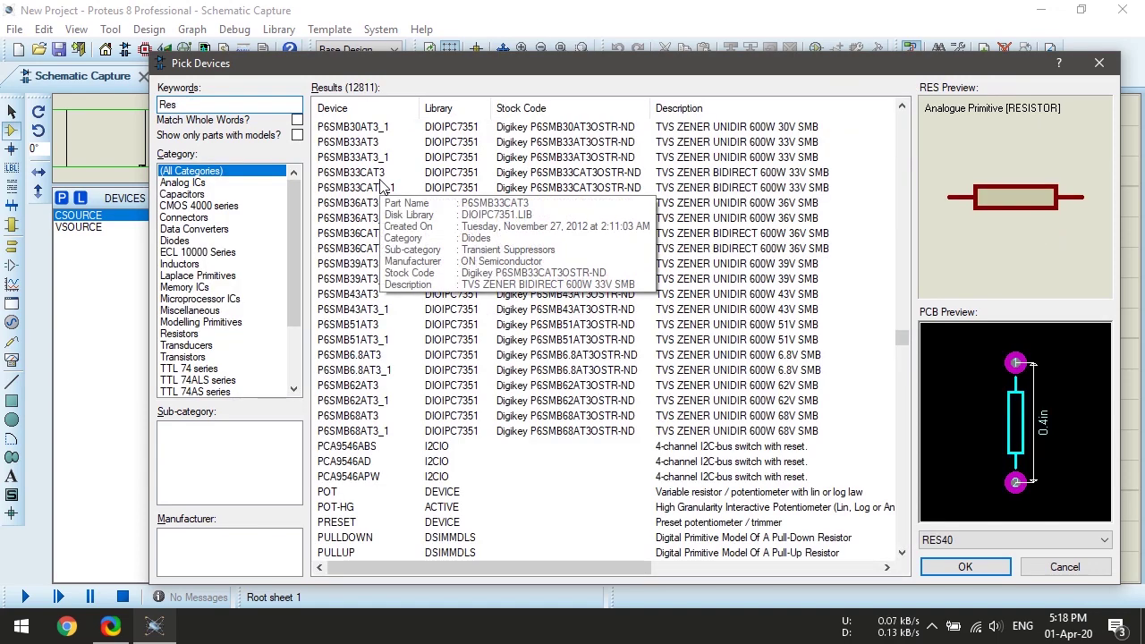
{"action": "scroll", "coordinate": [398, 174], "scroll_direction": "down", "scroll_amount": 5}
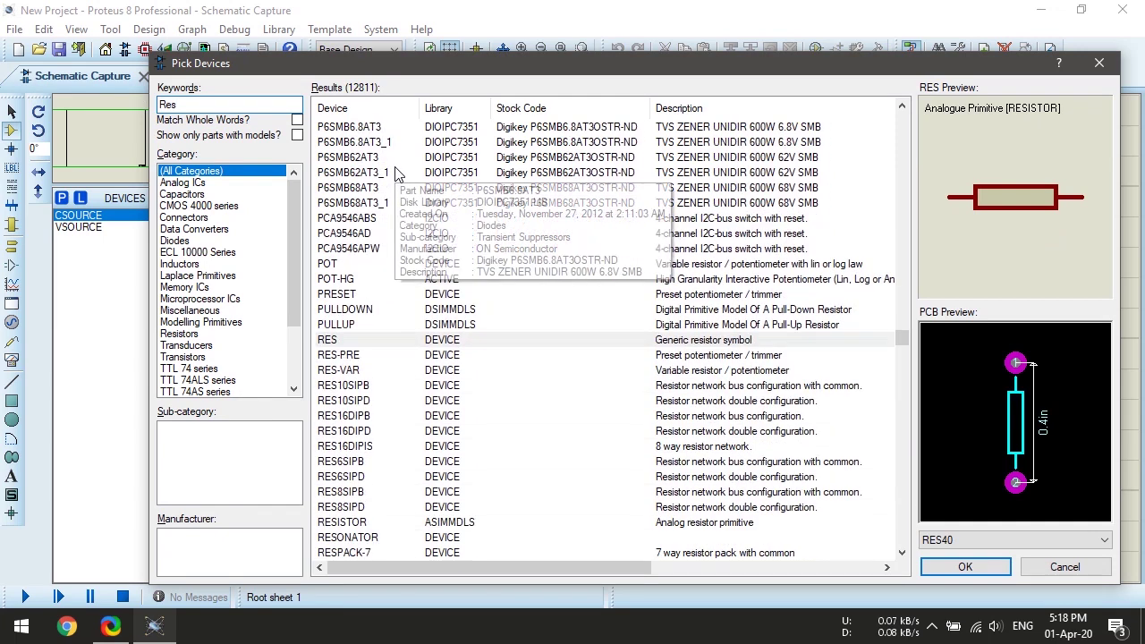
{"action": "left_click", "coordinate": [330, 342]}
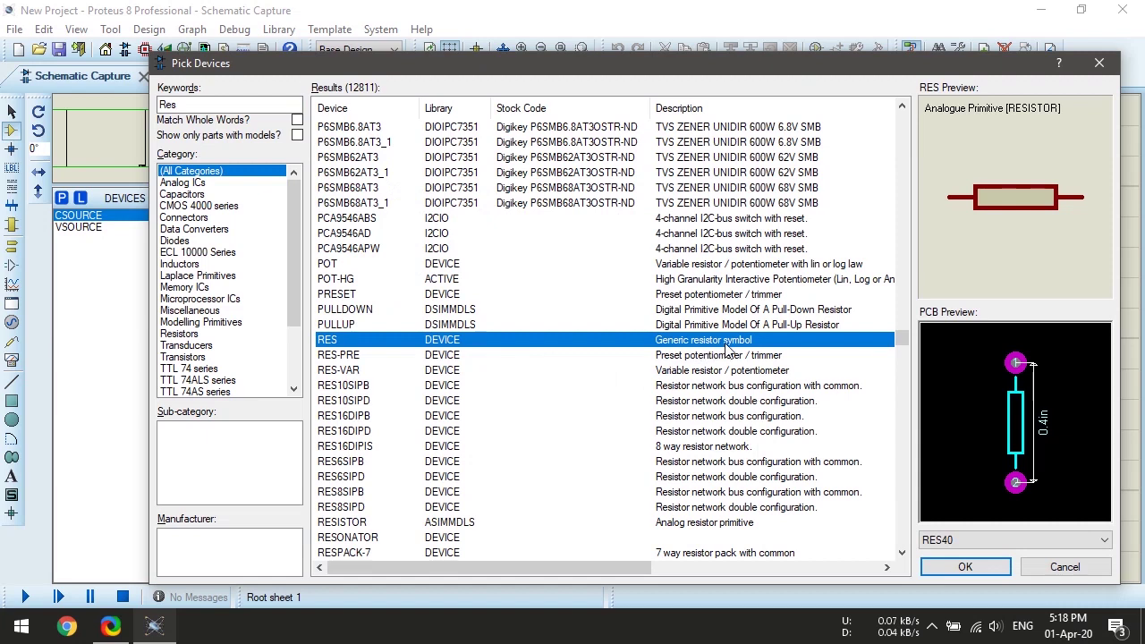
{"action": "mouse_move", "coordinate": [405, 347]}
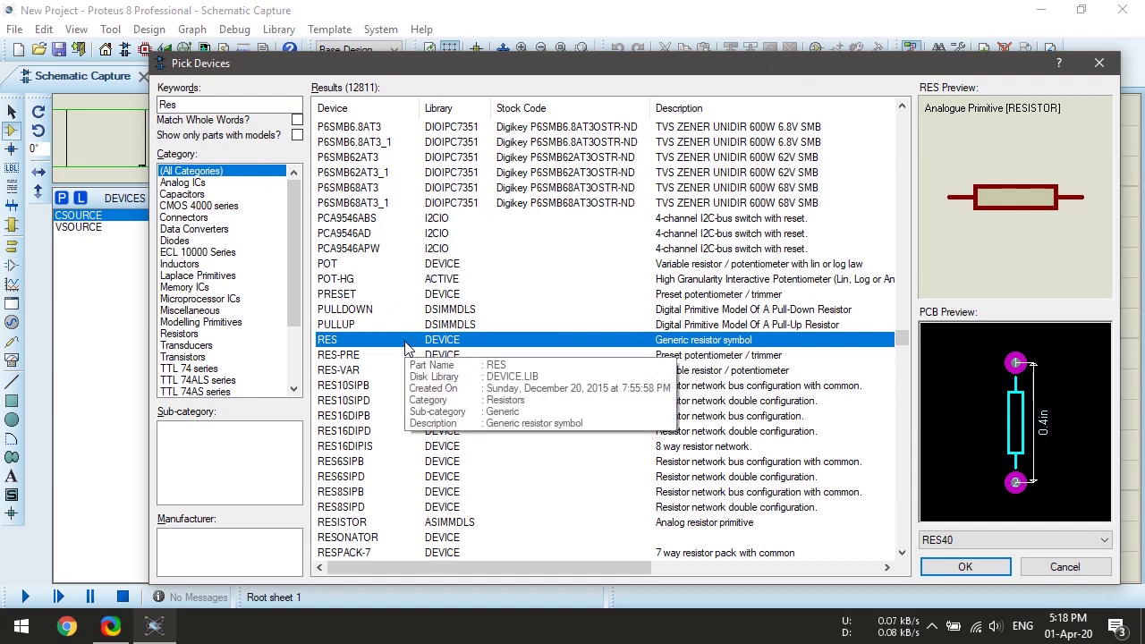
{"action": "double_click", "coordinate": [405, 346]}
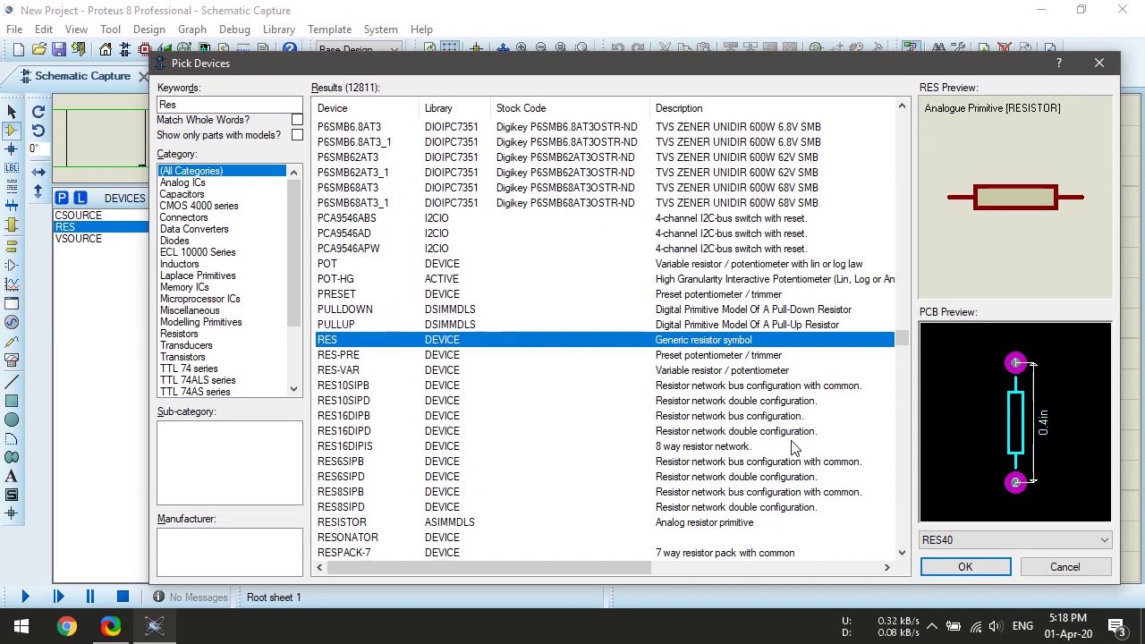
{"action": "left_click", "coordinate": [965, 567]}
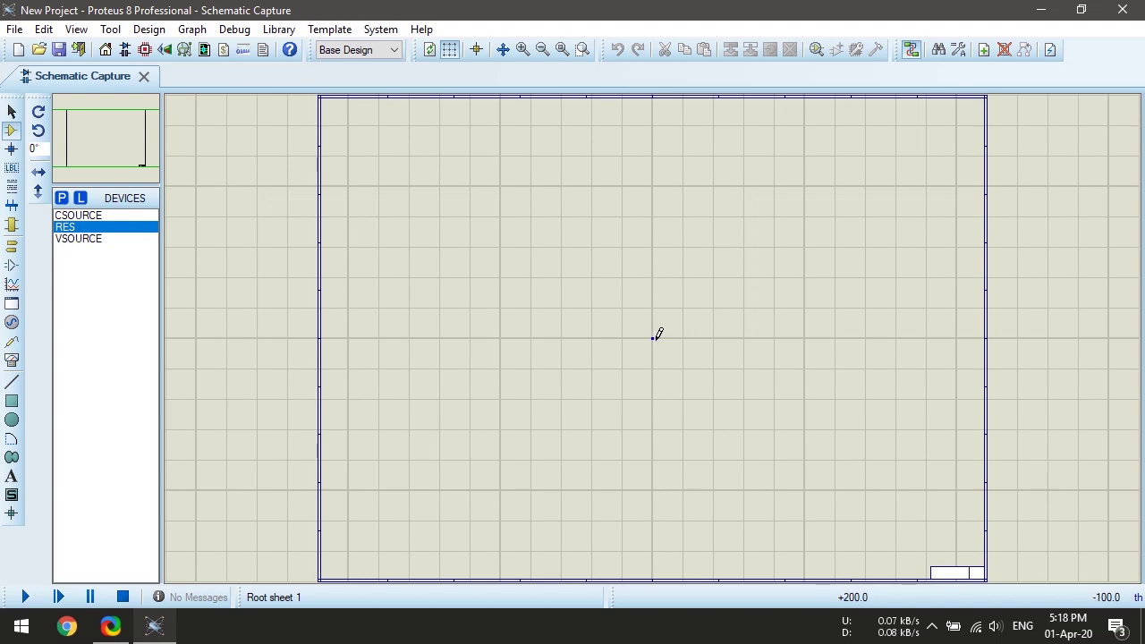
Place one VSOURCE voltage source on the schematic, to the left of the origin marker and level with it.
{"action": "scroll", "coordinate": [655, 334], "scroll_direction": "up", "scroll_amount": 4}
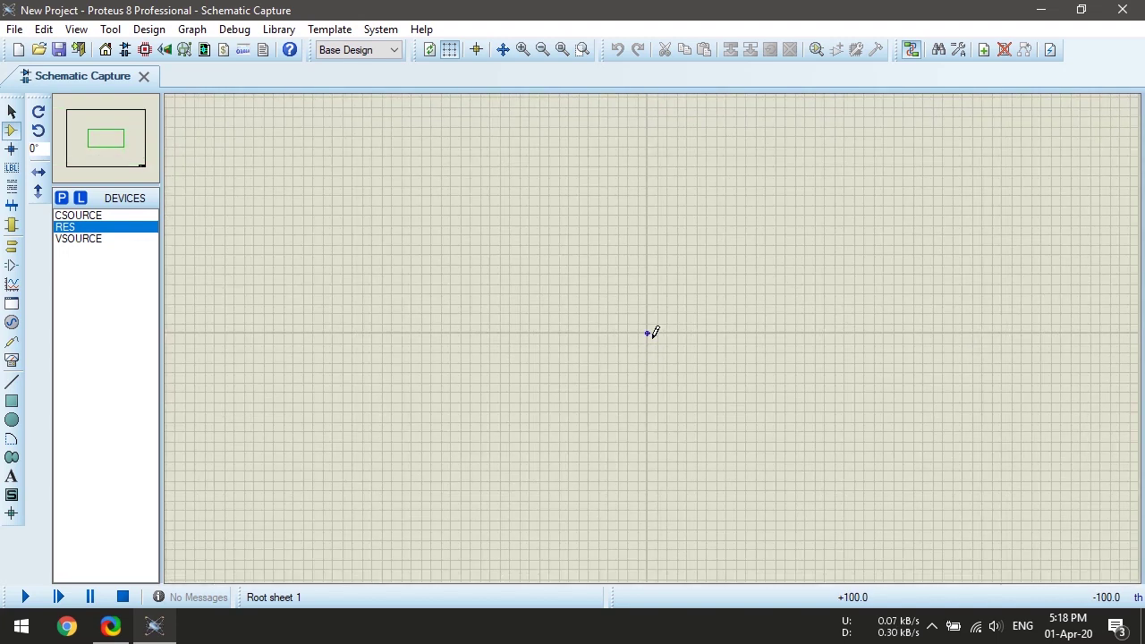
{"action": "scroll", "coordinate": [655, 332], "scroll_direction": "up", "scroll_amount": 2}
{"action": "scroll", "coordinate": [655, 332], "scroll_direction": "up", "scroll_amount": 2}
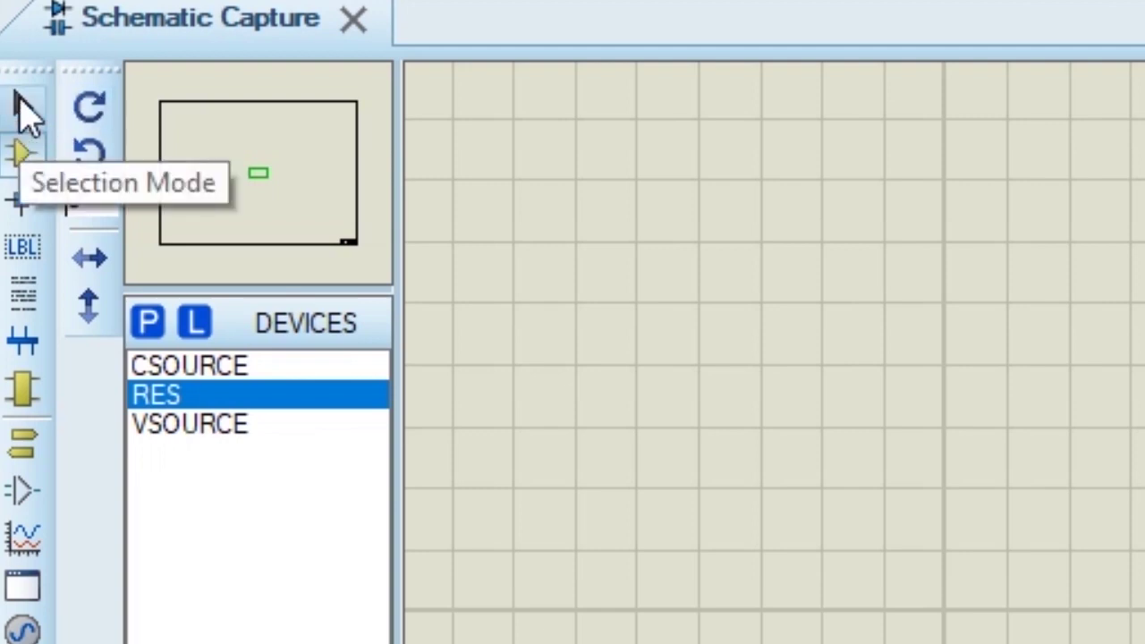
{"action": "left_click", "coordinate": [21, 161]}
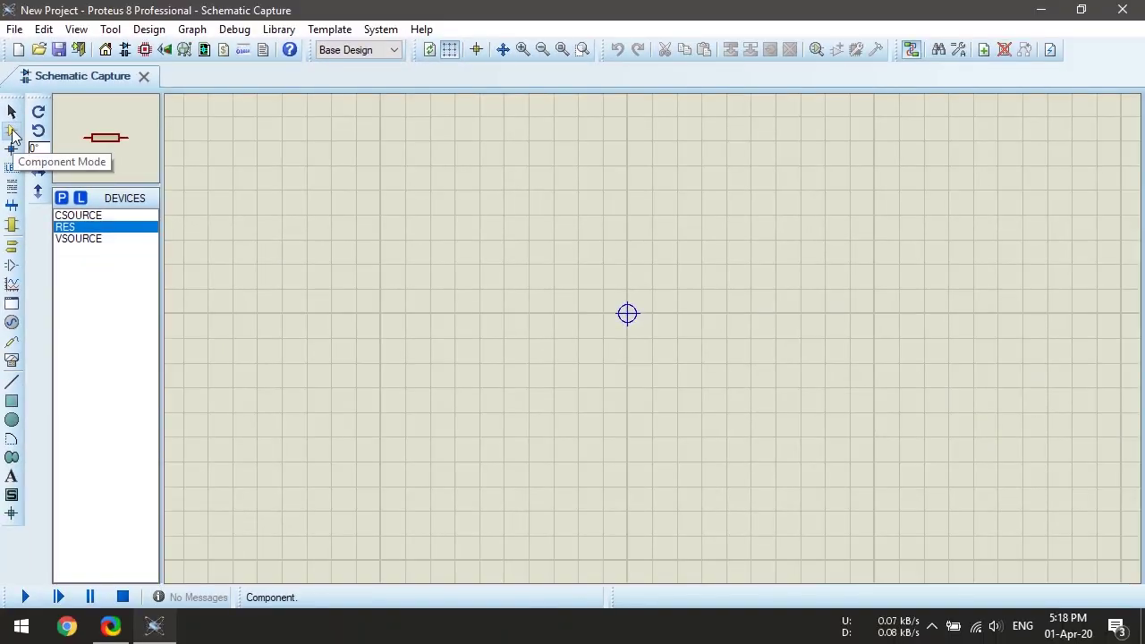
{"action": "left_click", "coordinate": [93, 217]}
{"action": "left_click", "coordinate": [69, 226]}
{"action": "left_click", "coordinate": [78, 241]}
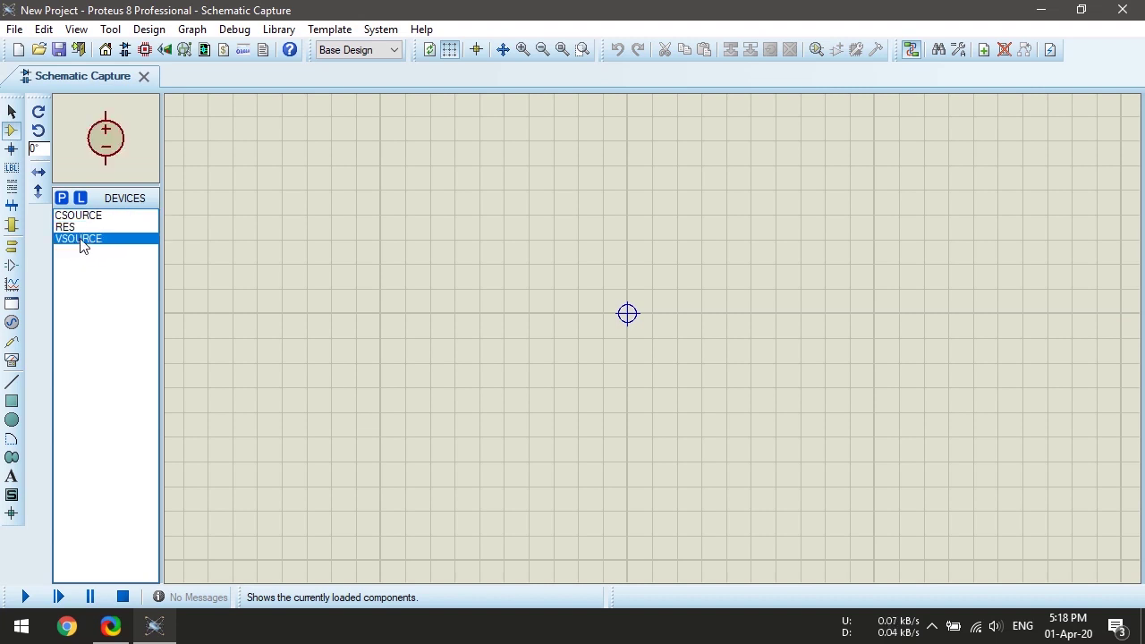
{"action": "left_click", "coordinate": [470, 303]}
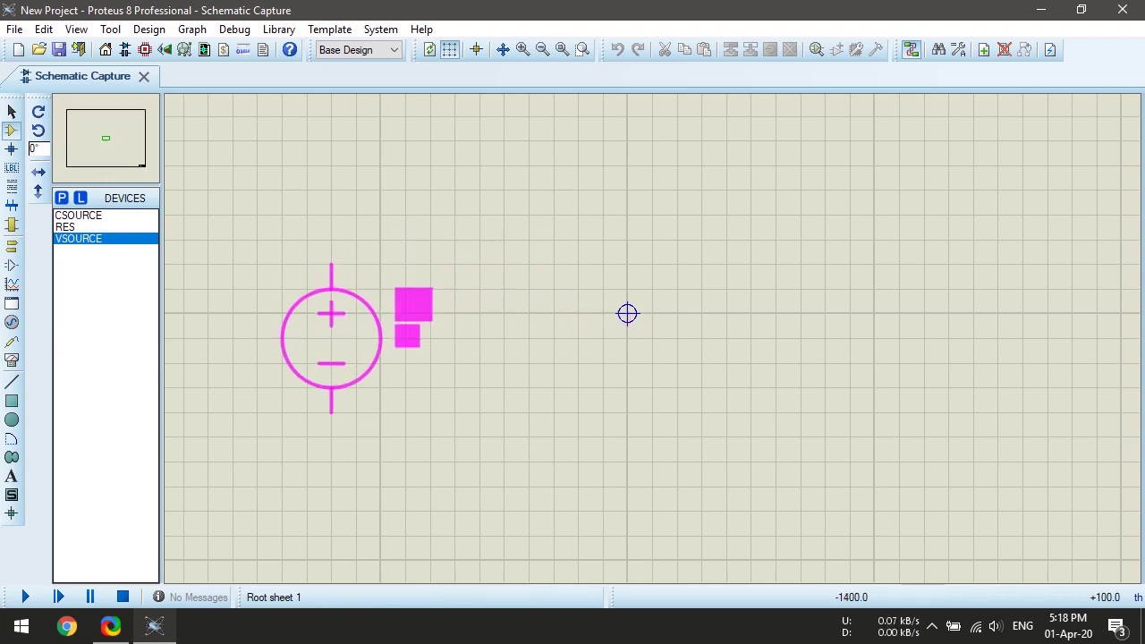
{"action": "left_click", "coordinate": [380, 313]}
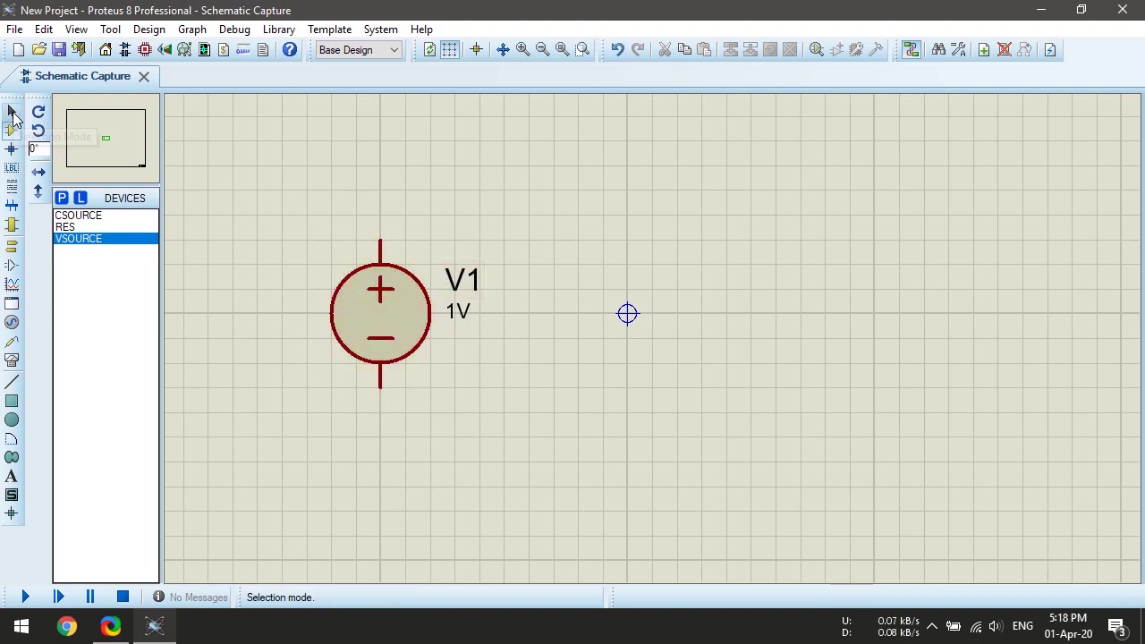
Move the voltage source V1 across the schematic and back to its original place, and deselect it.
{"action": "left_click", "coordinate": [12, 114]}
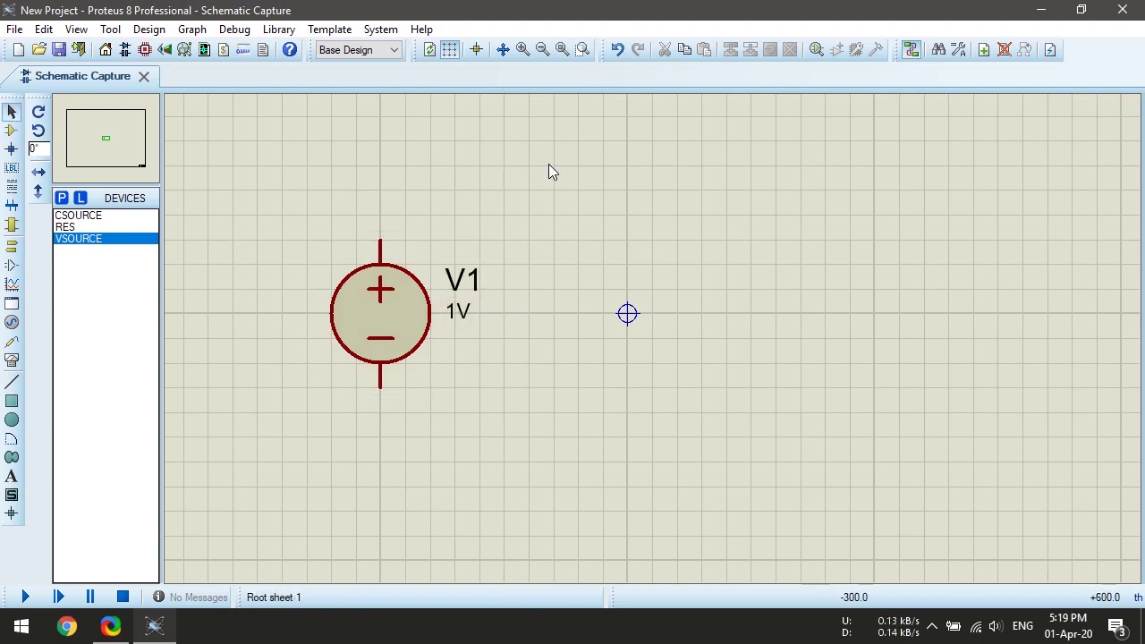
{"action": "left_click_drag", "start_coordinate": [430, 288], "coordinate": [799, 214]}
{"action": "left_click_drag", "start_coordinate": [786, 277], "coordinate": [382, 329]}
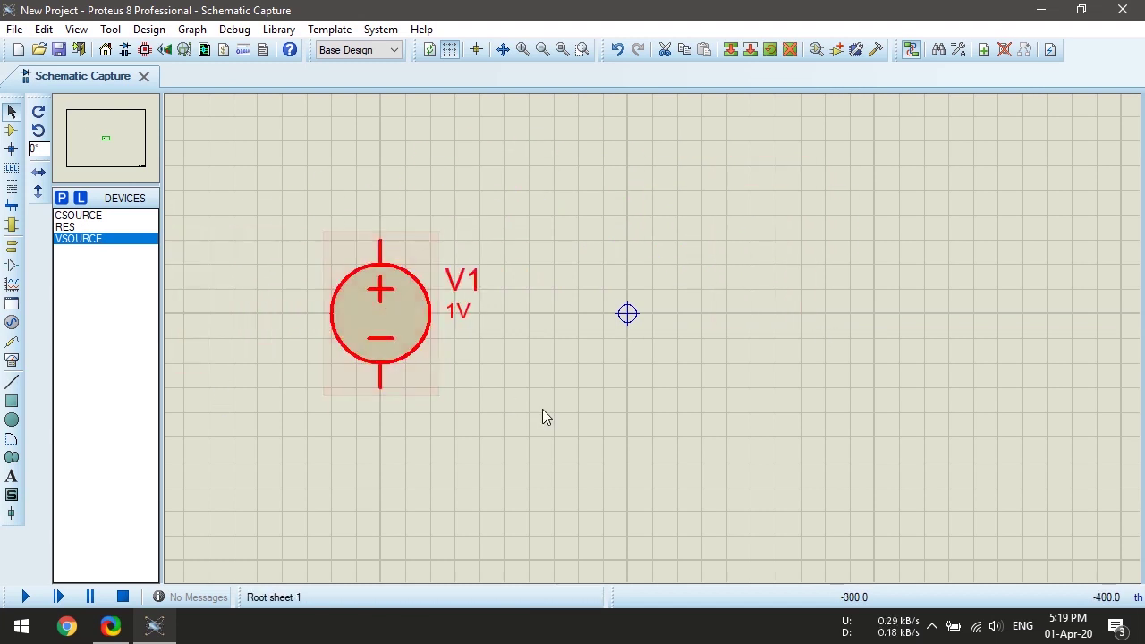
{"action": "left_click", "coordinate": [542, 417]}
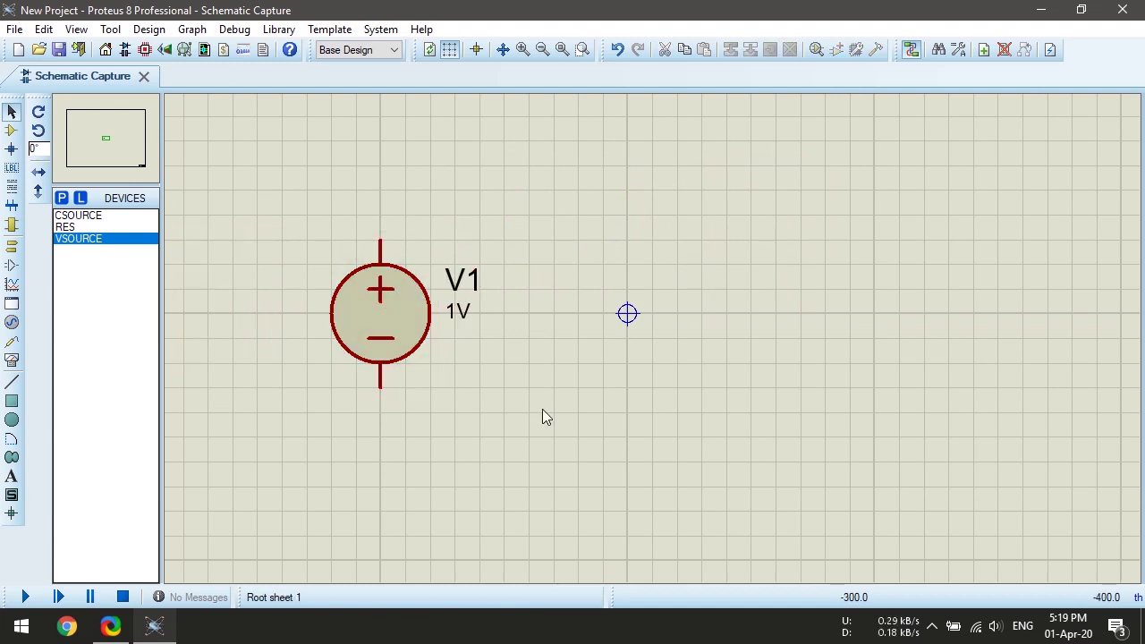
Place one CSOURCE current source on the schematic, to the right of the origin marker and level with V1.
{"action": "left_click", "coordinate": [12, 133]}
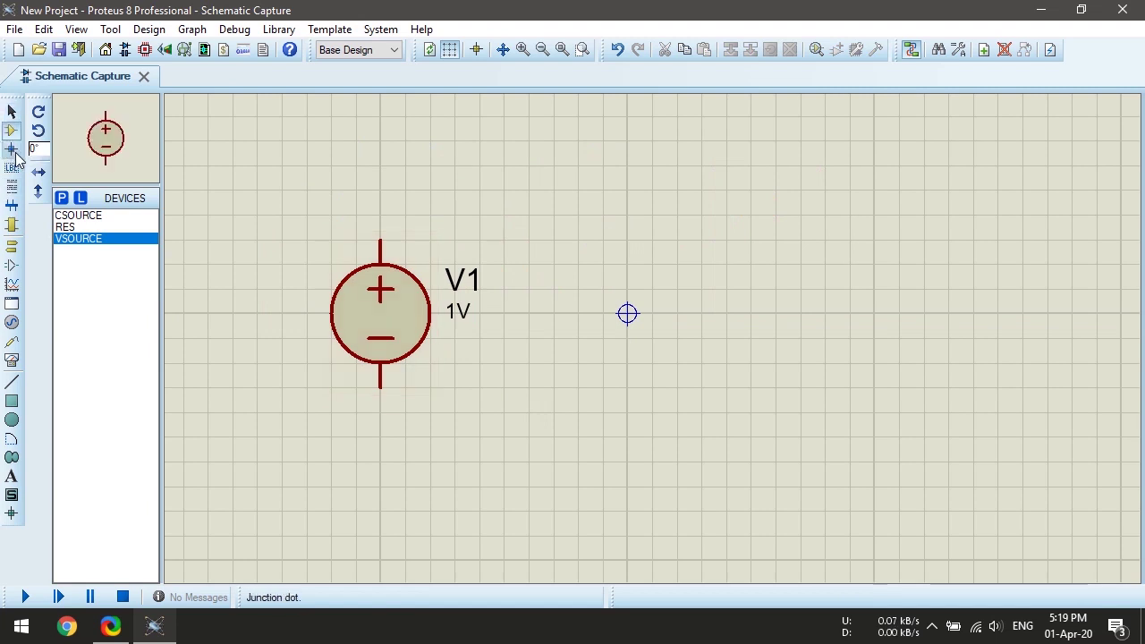
{"action": "left_click", "coordinate": [86, 216]}
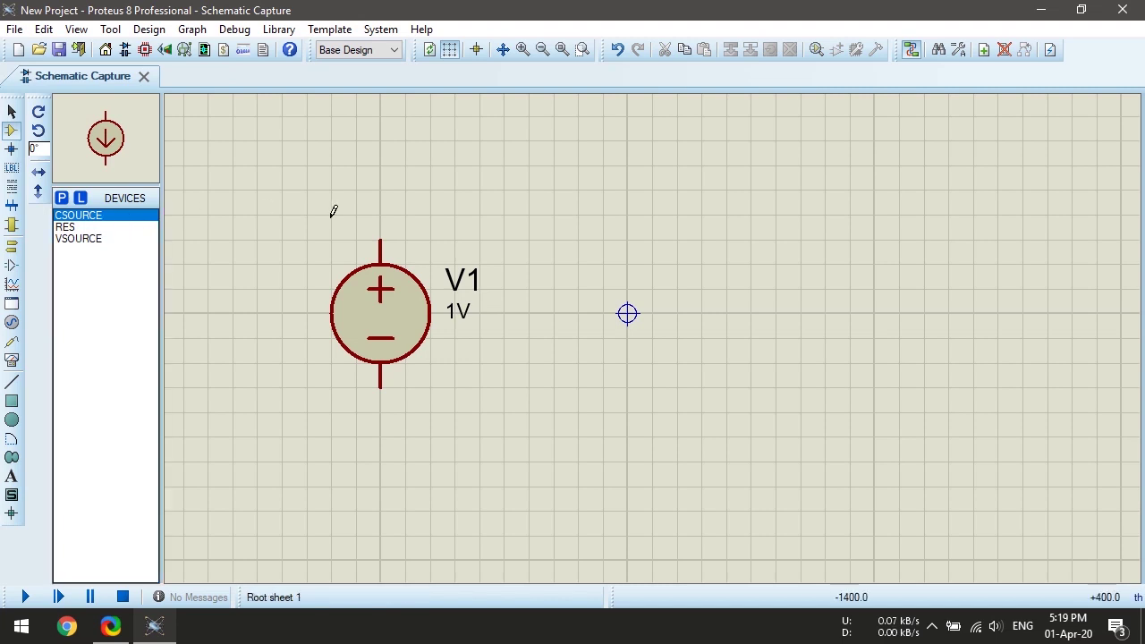
{"action": "left_click", "coordinate": [805, 223]}
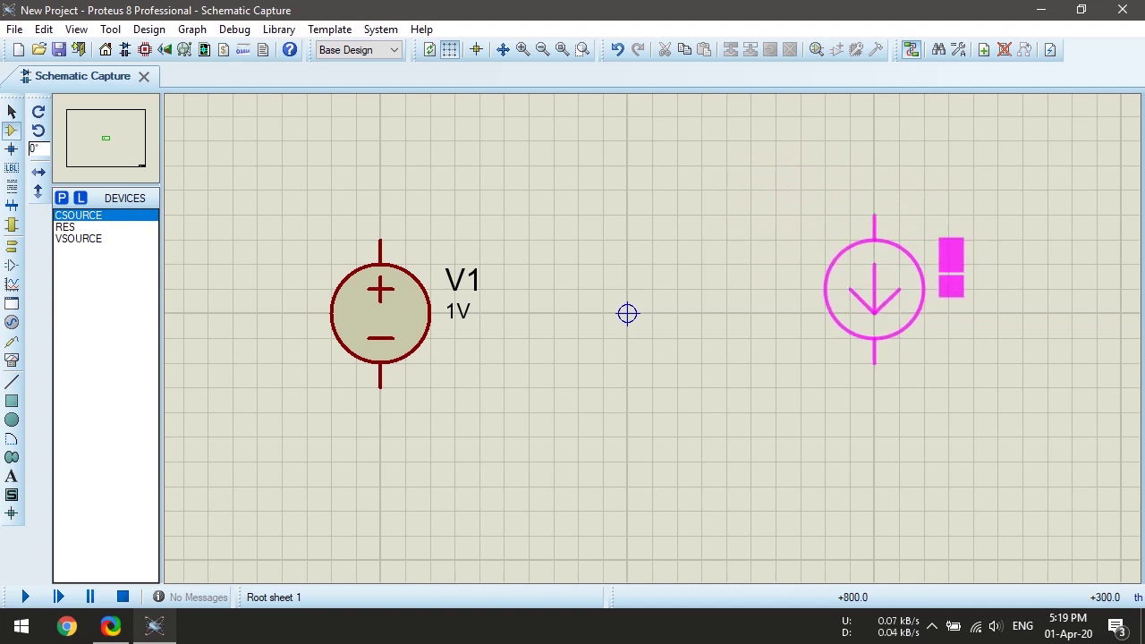
{"action": "left_click", "coordinate": [874, 313]}
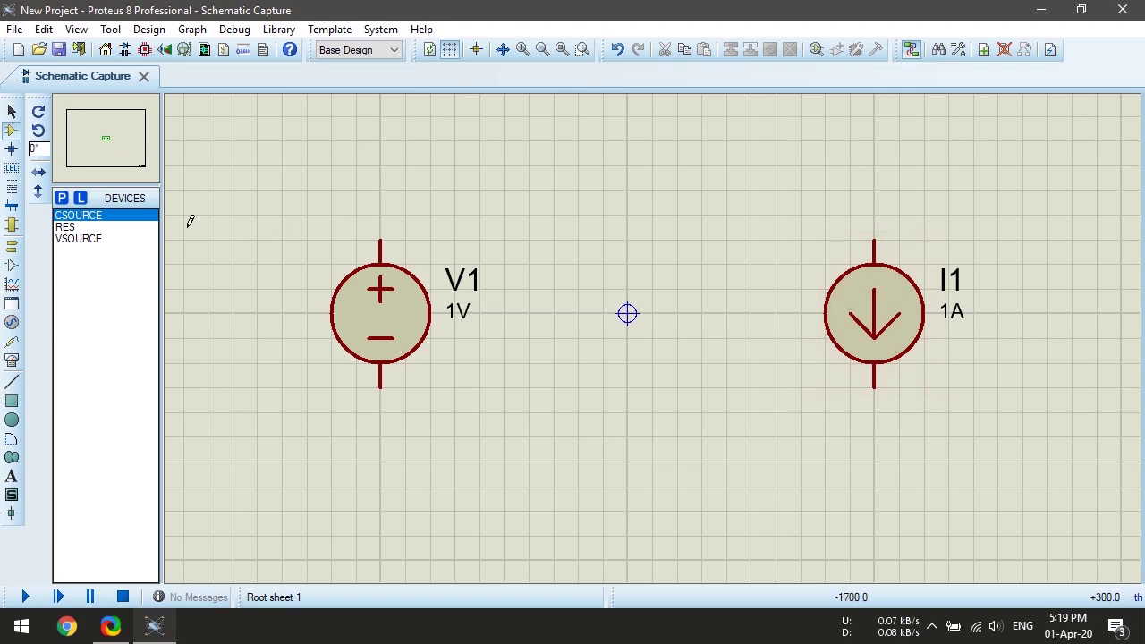
Place two horizontal RES resistors side by side above and between the voltage source and the current source.
{"action": "left_click", "coordinate": [65, 227]}
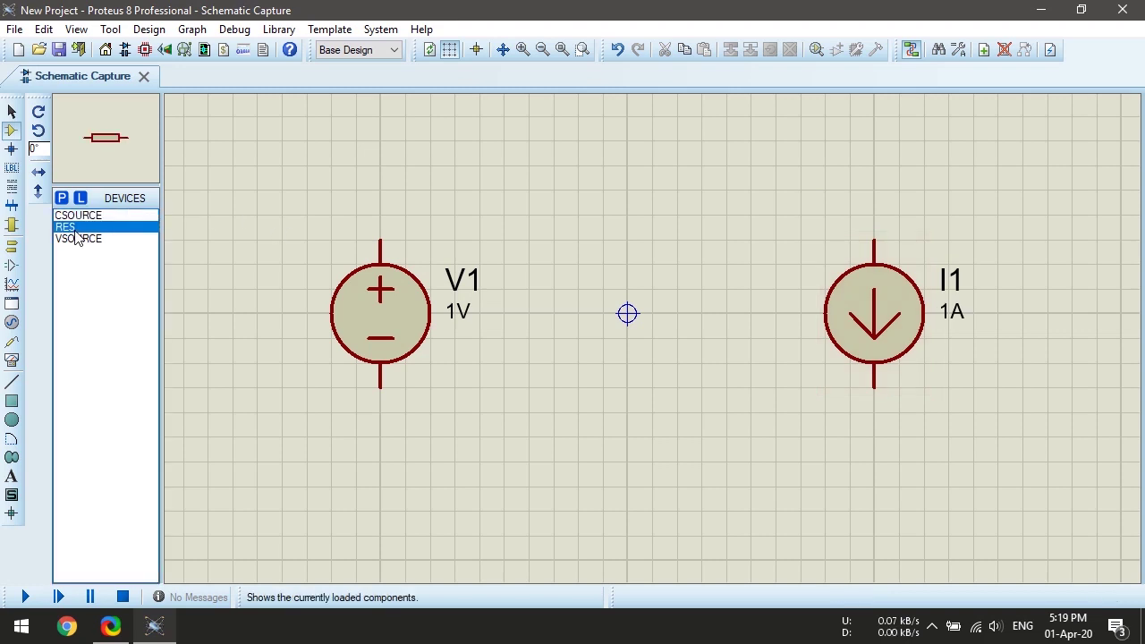
{"action": "left_click", "coordinate": [540, 185]}
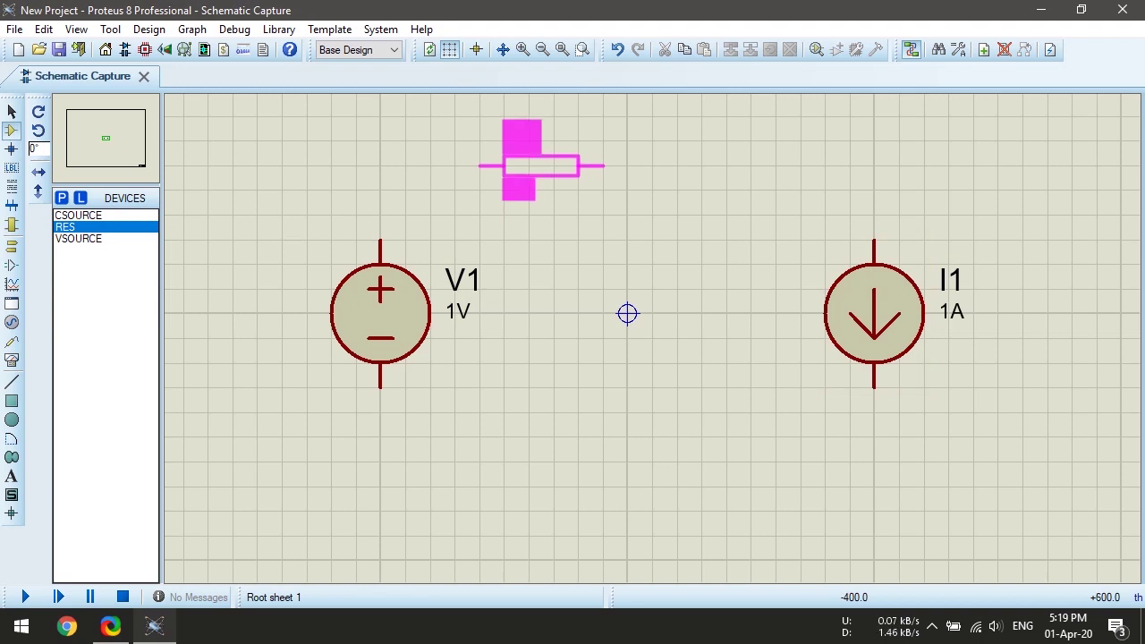
{"action": "left_click", "coordinate": [516, 170]}
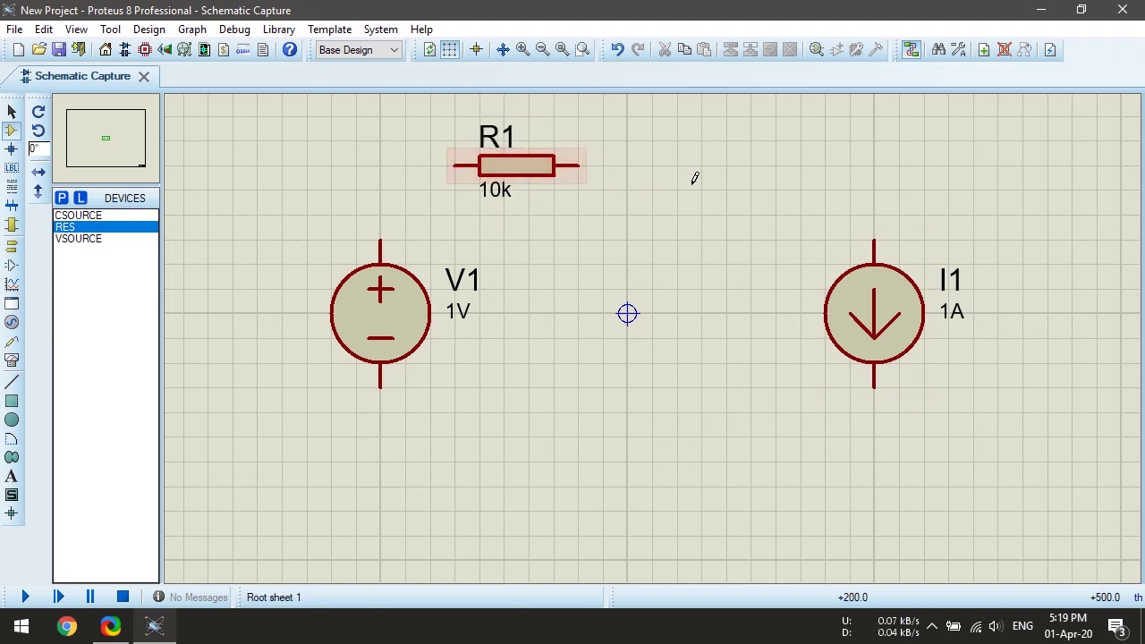
{"action": "left_click", "coordinate": [725, 166]}
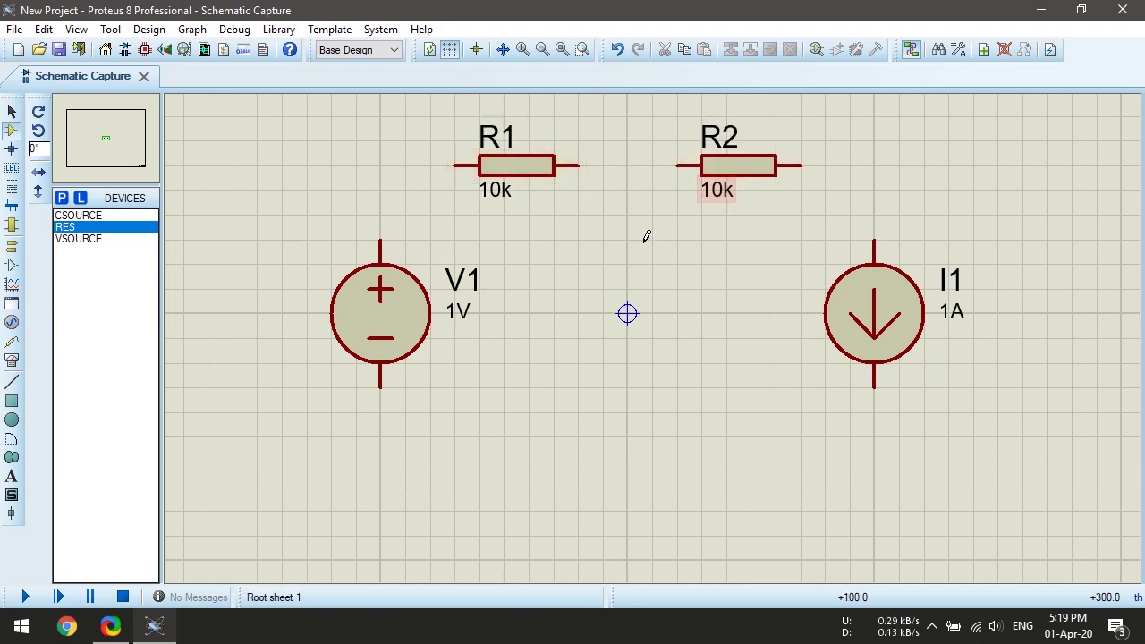
Place a third resistor between the two sources, rotated clockwise to stand vertically and centred on the origin marker.
{"action": "scroll", "coordinate": [647, 237], "scroll_direction": "down", "scroll_amount": 1}
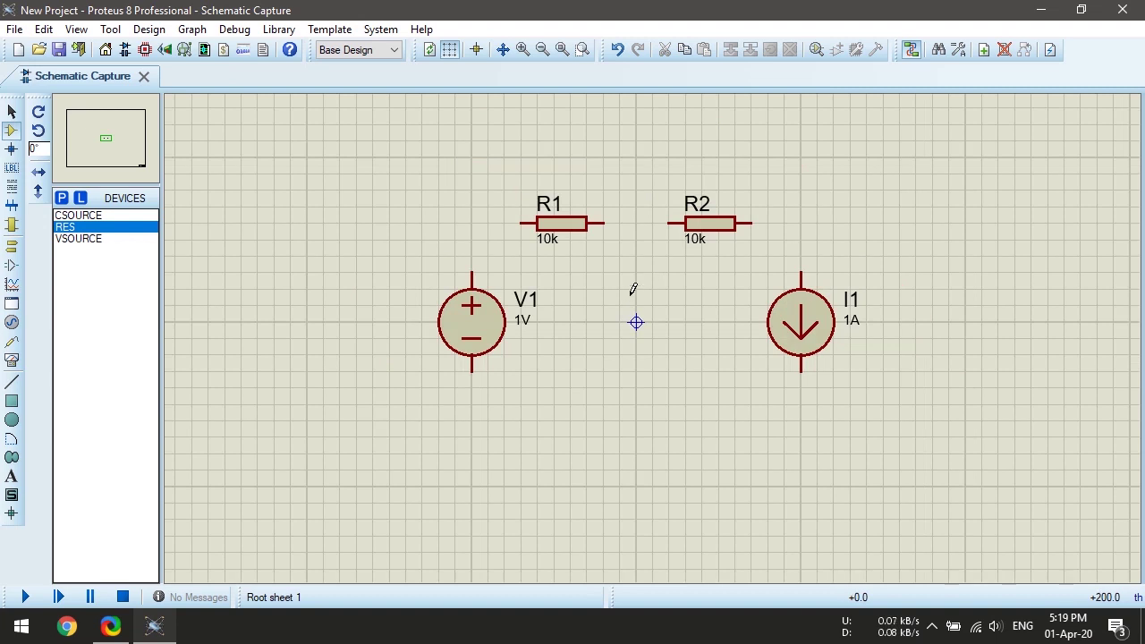
{"action": "left_click", "coordinate": [632, 288]}
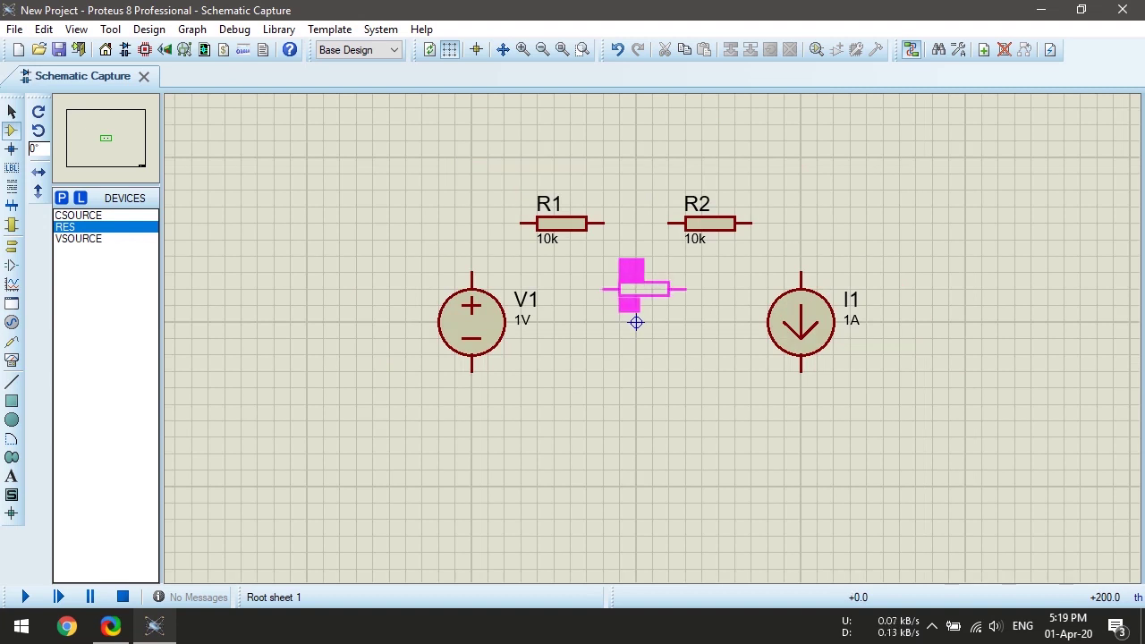
{"action": "left_click", "coordinate": [636, 322]}
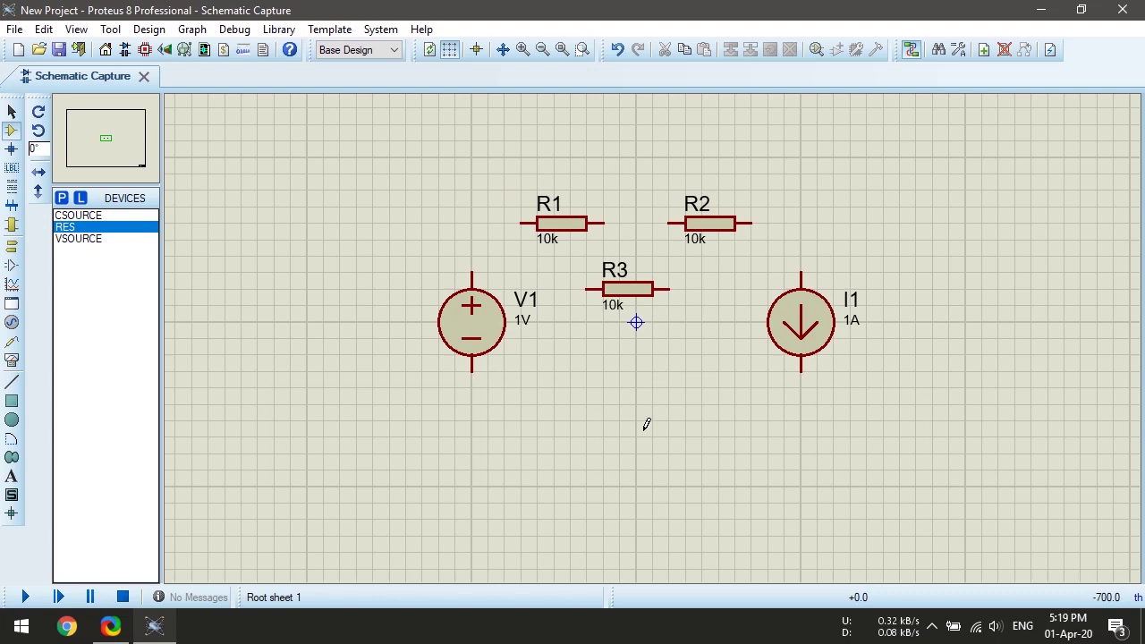
{"action": "right_click", "coordinate": [652, 288]}
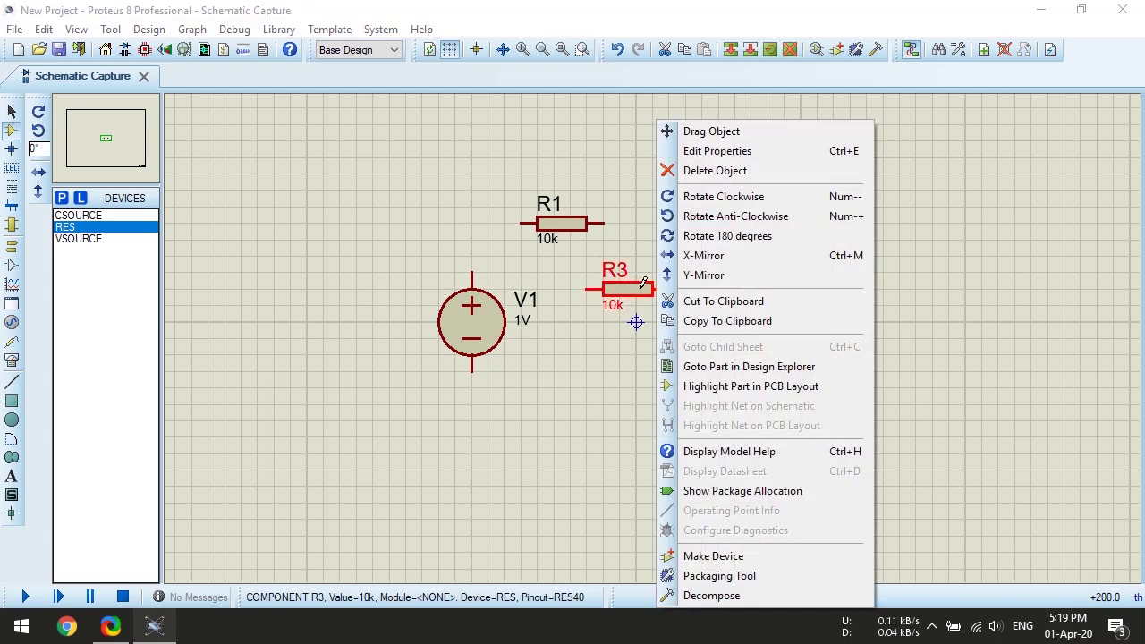
{"action": "left_click", "coordinate": [745, 197]}
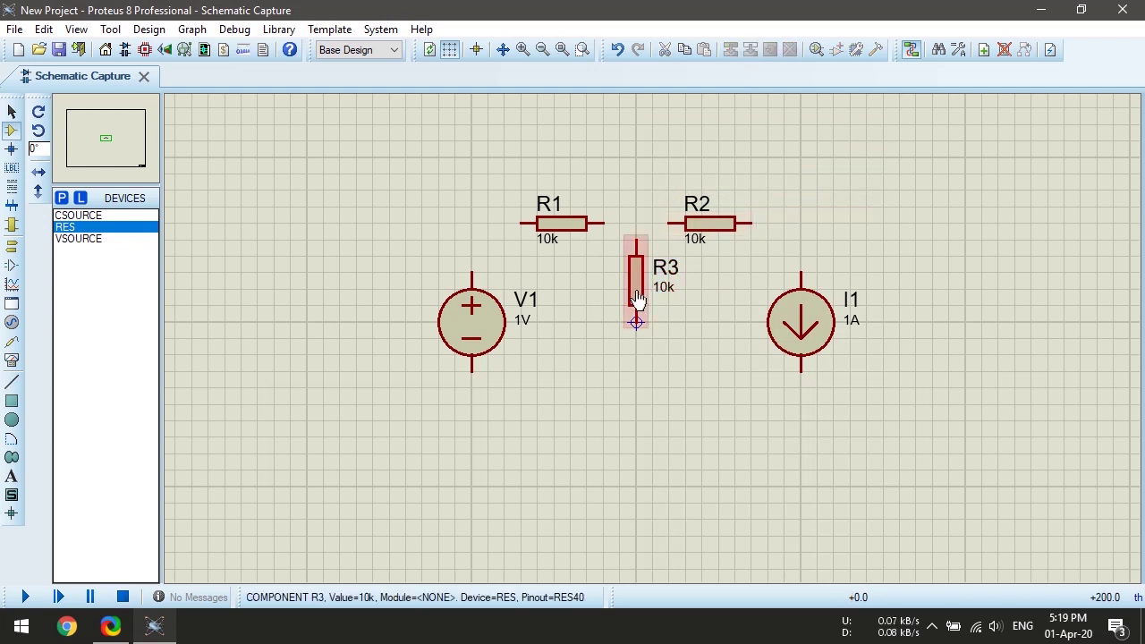
{"action": "left_click_drag", "start_coordinate": [638, 293], "coordinate": [637, 327]}
Place a vertical resistor to the right of I1 and a horizontal resistor centred above R1 and R2.
{"action": "left_click", "coordinate": [359, 254]}
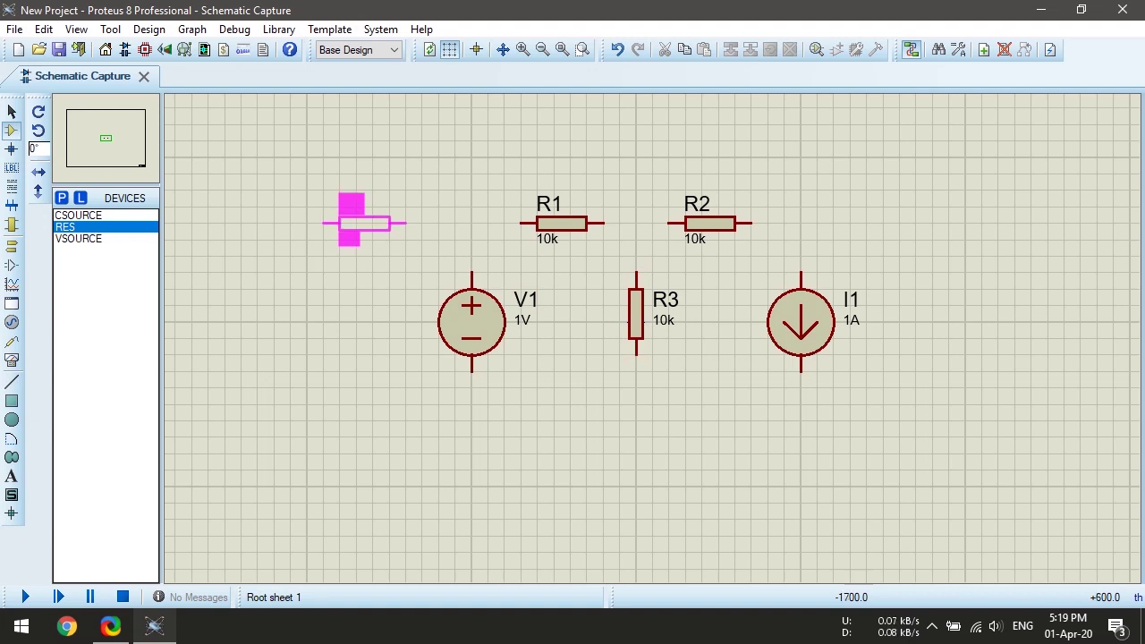
{"action": "key", "text": "KP_Add"}
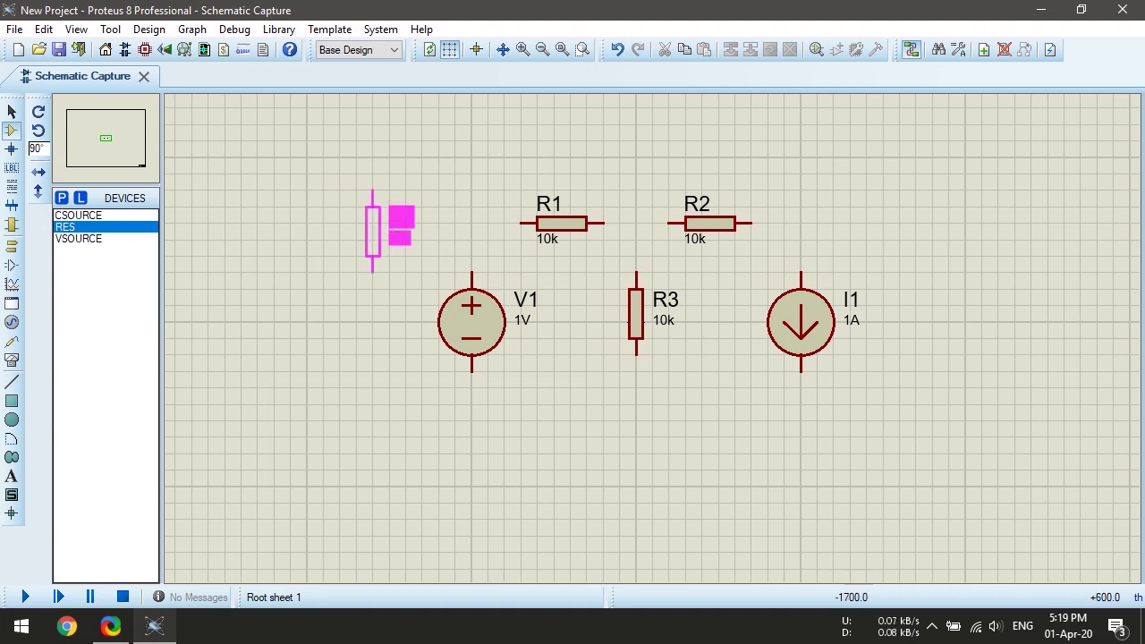
{"action": "key", "text": "KP_Add"}
{"action": "key", "text": "KP_Add"}
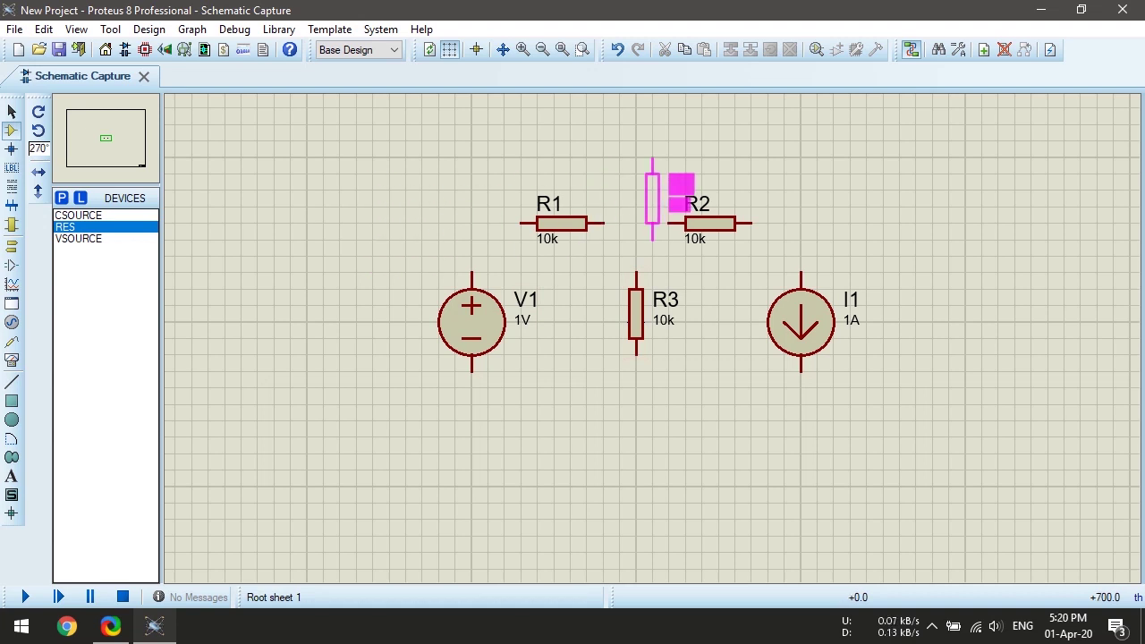
{"action": "left_click", "coordinate": [921, 295]}
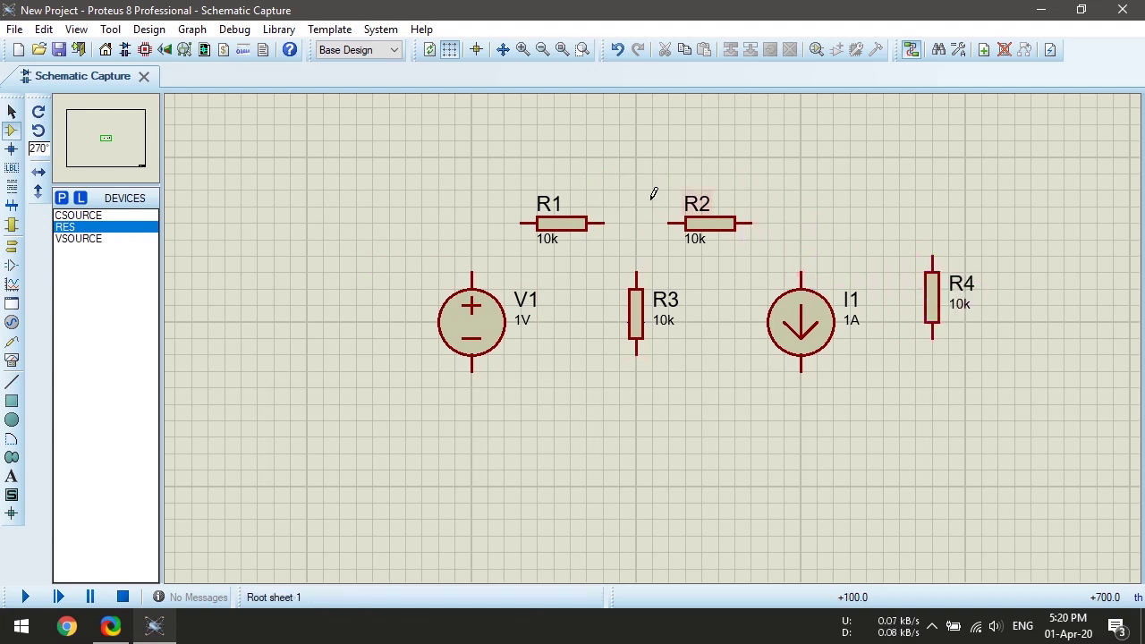
{"action": "key", "text": "KP_Add"}
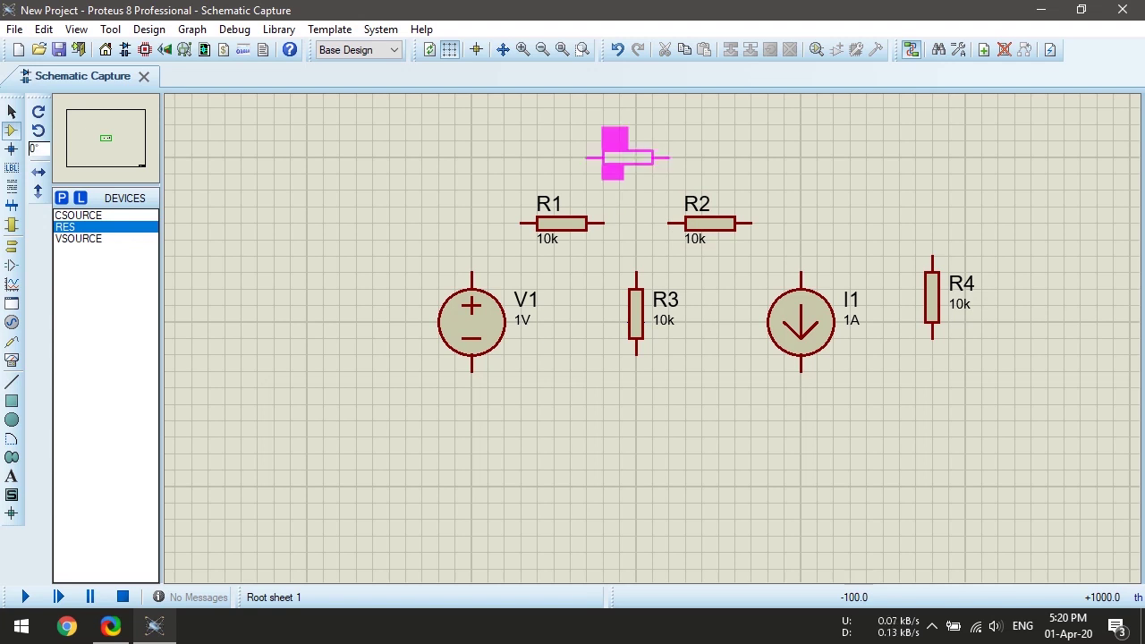
{"action": "left_click", "coordinate": [642, 143]}
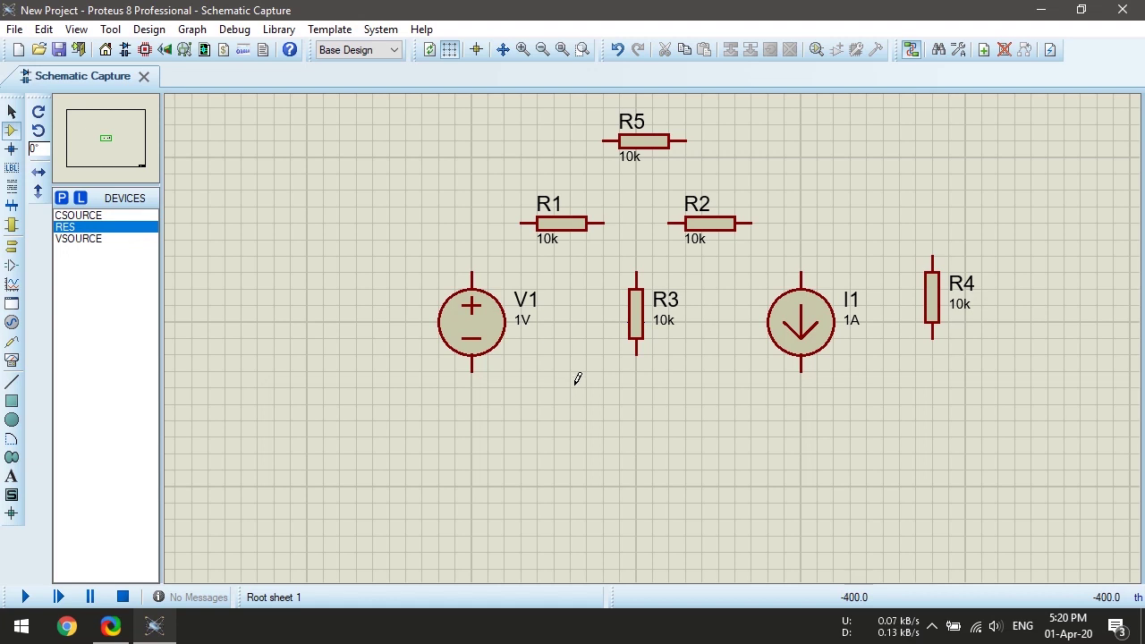
Wire the positive terminal of V1 to the left end of R1.
{"action": "scroll", "coordinate": [473, 286], "scroll_direction": "up", "scroll_amount": 2}
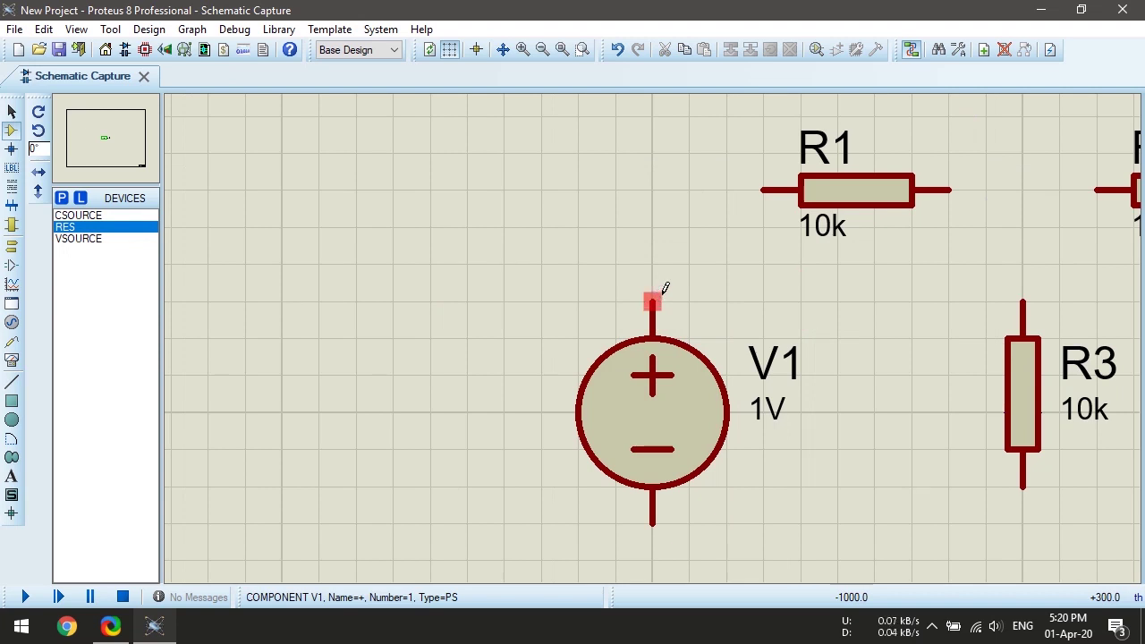
{"action": "left_click", "coordinate": [660, 295]}
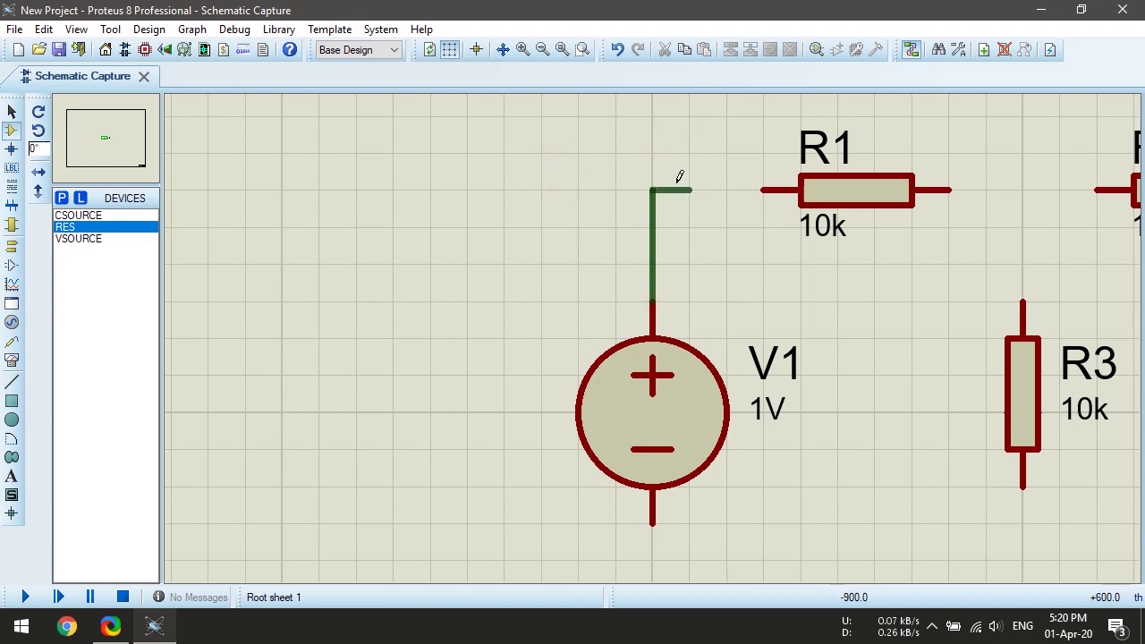
{"action": "left_click", "coordinate": [765, 187]}
Wire the right end of R1 to the left end of R2 and connect the top of R3 to that wire.
{"action": "scroll", "coordinate": [858, 269], "scroll_direction": "down", "scroll_amount": 2}
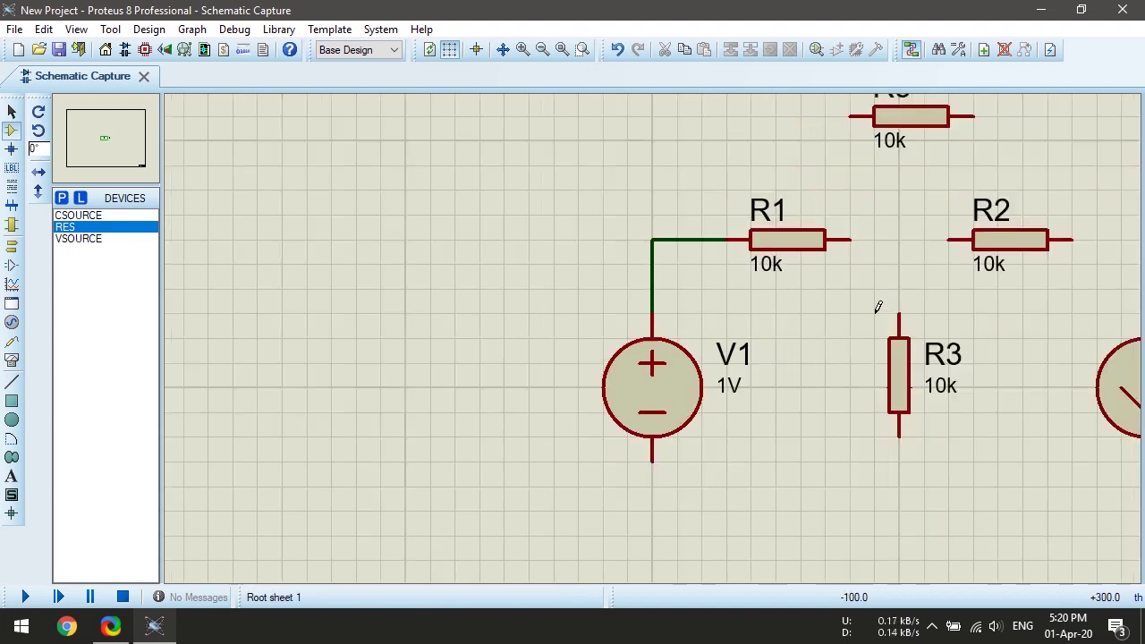
{"action": "scroll", "coordinate": [934, 294], "scroll_direction": "up", "scroll_amount": 1}
{"action": "scroll", "coordinate": [653, 328], "scroll_direction": "down", "scroll_amount": 1}
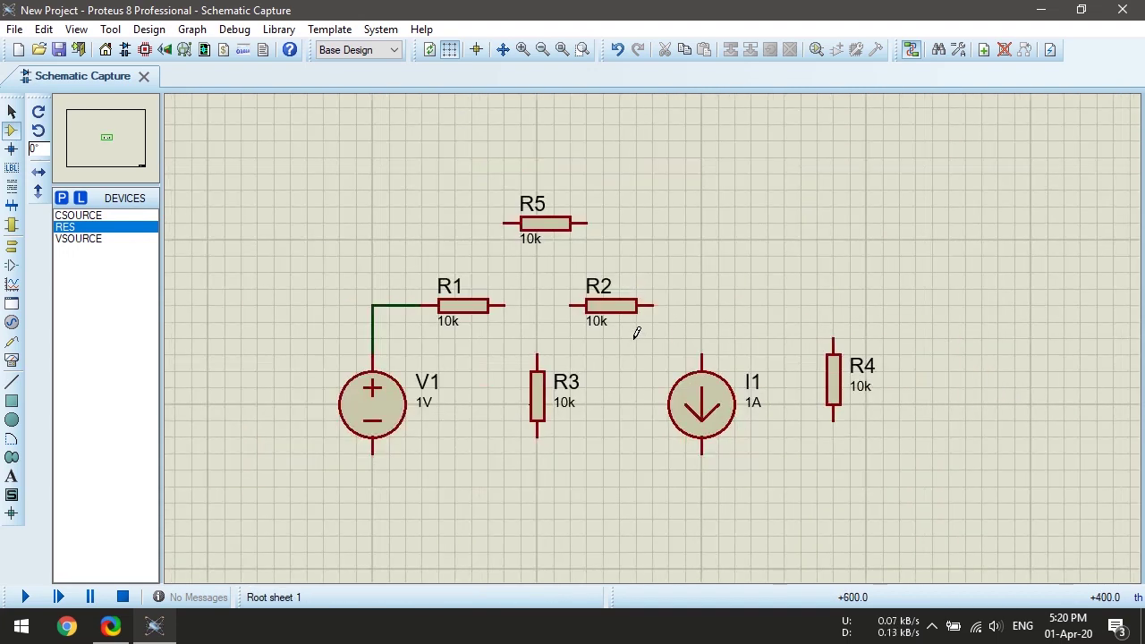
{"action": "scroll", "coordinate": [587, 373], "scroll_direction": "up", "scroll_amount": 1}
{"action": "scroll", "coordinate": [634, 340], "scroll_direction": "down", "scroll_amount": 1}
{"action": "left_click", "coordinate": [570, 271]}
{"action": "left_click", "coordinate": [636, 271]}
{"action": "left_click", "coordinate": [603, 322]}
{"action": "left_click", "coordinate": [604, 271]}
Wire the negative terminal of V1 to the lower terminal of I1 and connect the bottom of R3 to that wire.
{"action": "left_click", "coordinate": [438, 418]}
{"action": "left_click", "coordinate": [767, 418]}
{"action": "left_click", "coordinate": [603, 405]}
{"action": "left_click", "coordinate": [603, 437]}
Wire the right end of R2 to the top of I1, and connect R5 in parallel across the R1–R2 branch.
{"action": "left_click", "coordinate": [718, 272]}
{"action": "left_click", "coordinate": [767, 322]}
{"action": "left_click", "coordinate": [570, 190]}
{"action": "left_click", "coordinate": [438, 272]}
{"action": "left_click", "coordinate": [652, 189]}
{"action": "left_click", "coordinate": [768, 268]}
Wire the upper end of R4 to the node joining R2, R5 and I1.
{"action": "left_click", "coordinate": [899, 309]}
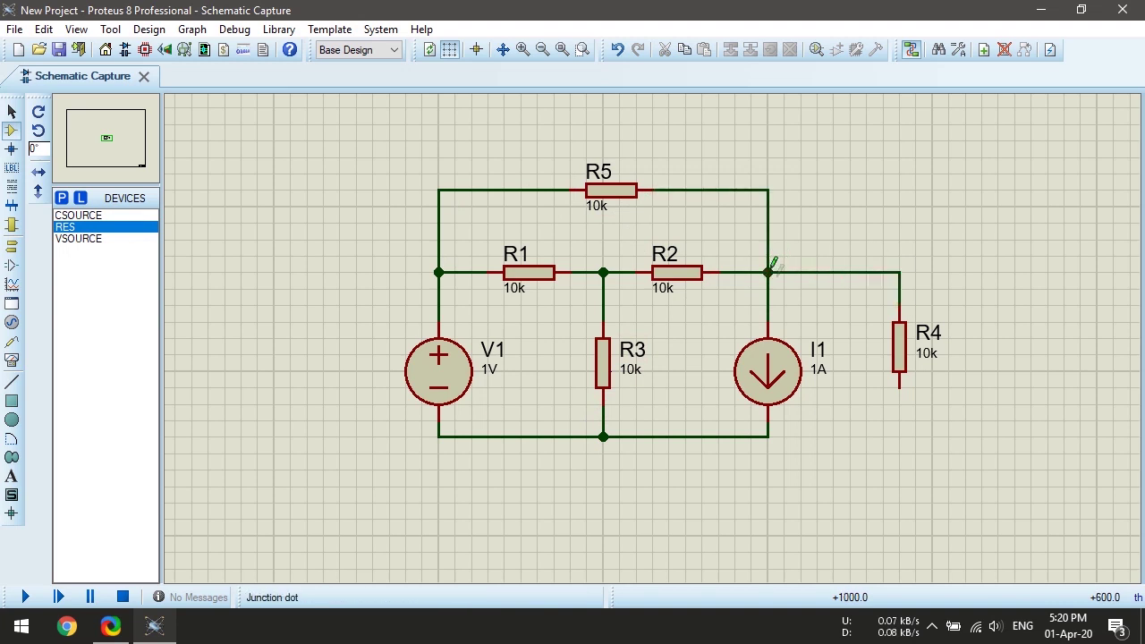